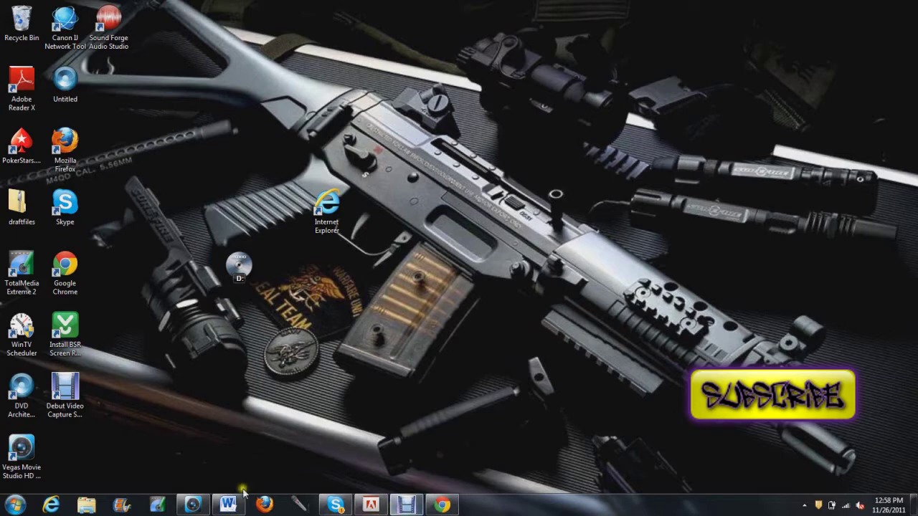
Open cooltext.com in a new Chrome tab beside the YouTube upload page
left_click(440, 505)
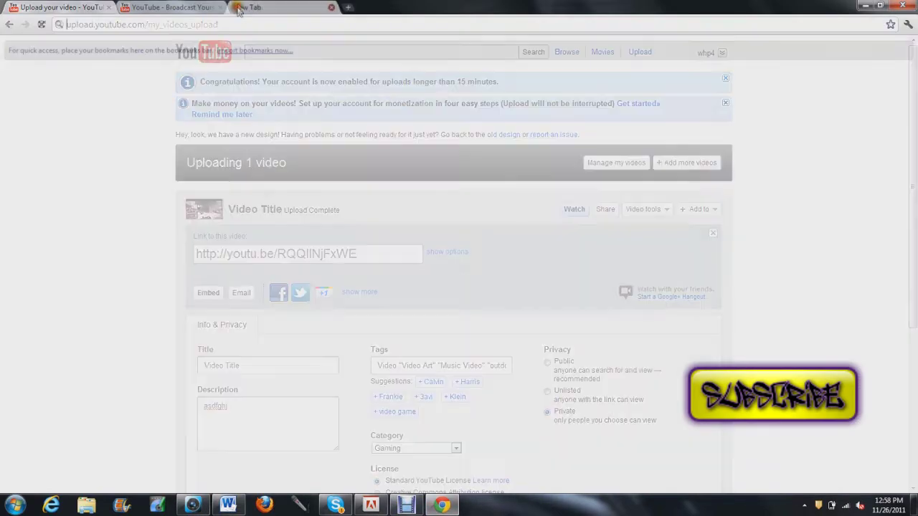
left_click(238, 7)
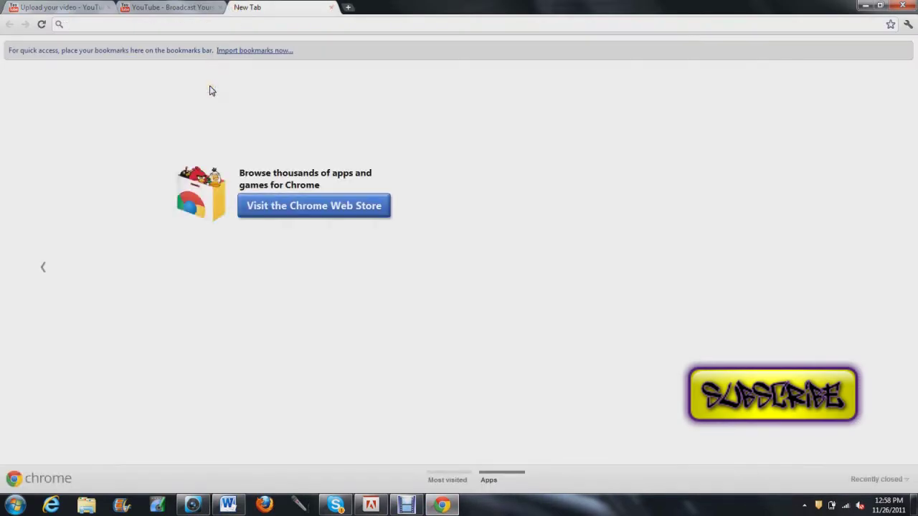
type("Cool")
type("tex")
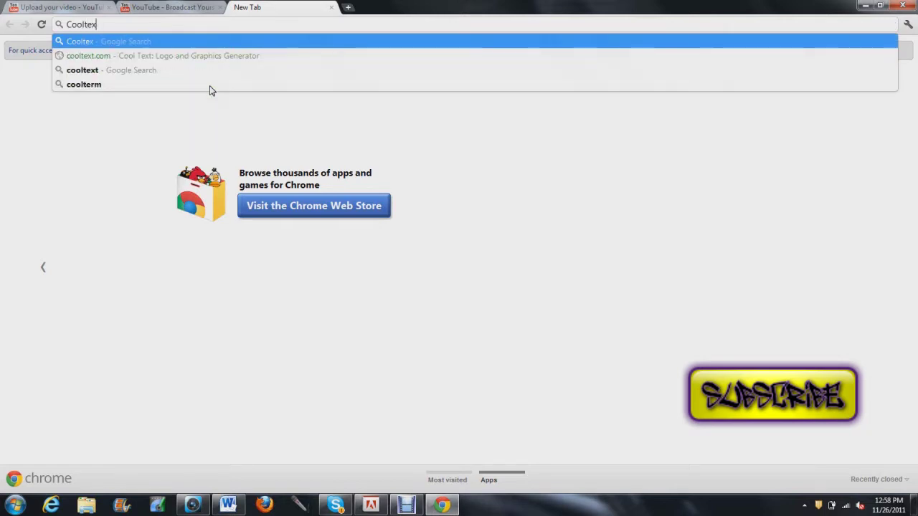
type("om")
key("Return")
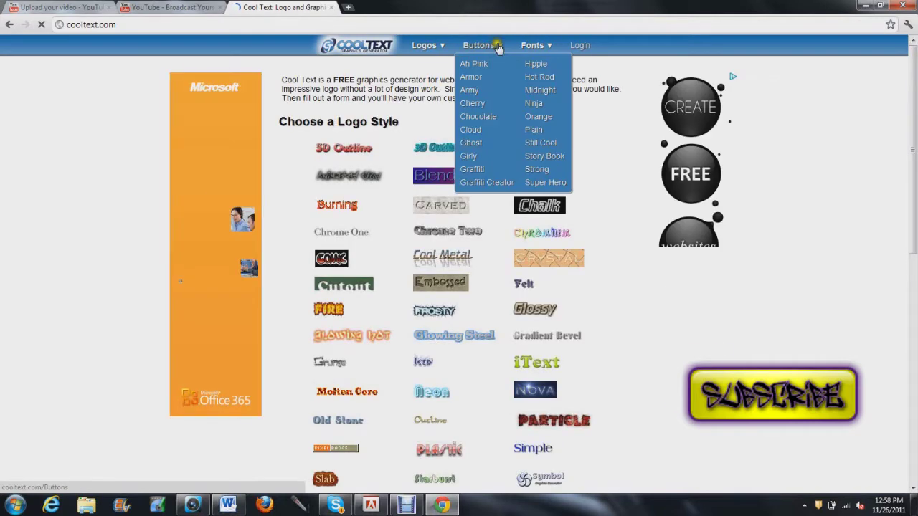
Choose the Graffiti button style and change its text to SUBSCRIBE
left_click(470, 170)
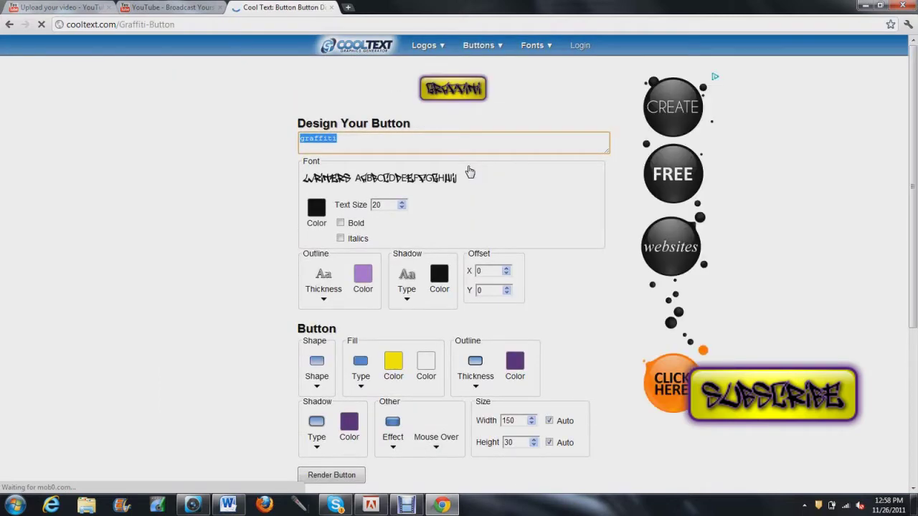
key("BackSpace")
type("subscribe")
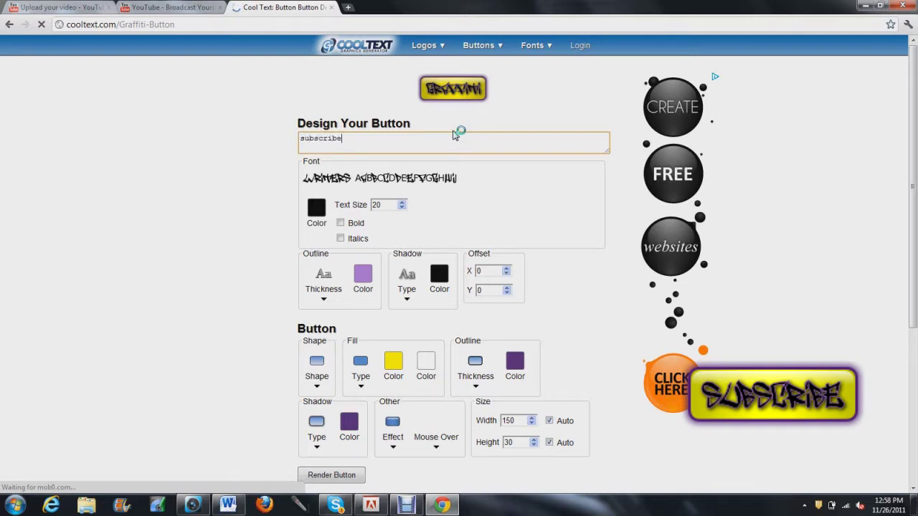
left_click(149, 185)
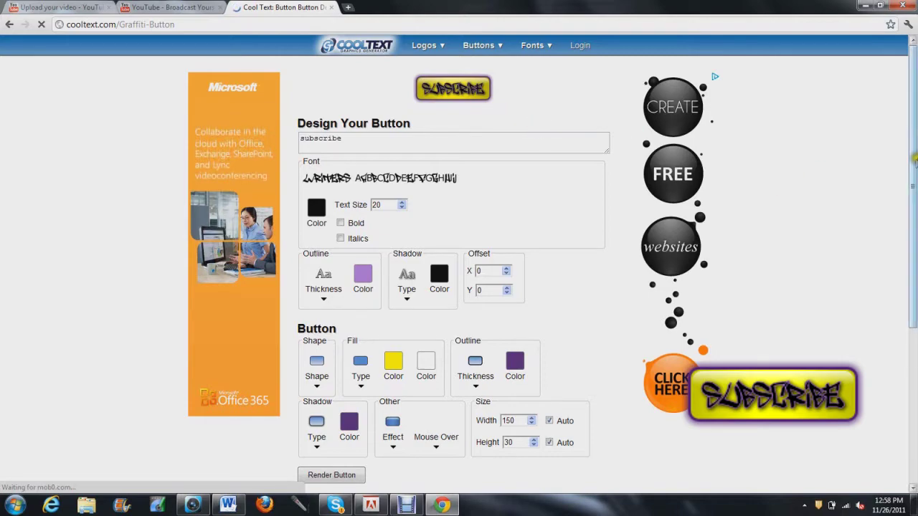
left_click_drag(914, 161, 901, 175)
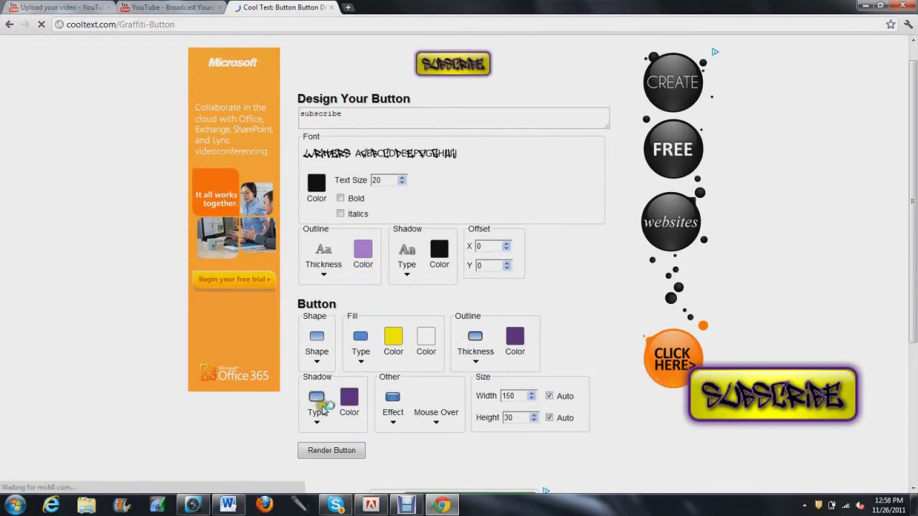
Check the outline colour choices, then close the Cool Text tab to return to YouTube
left_click(363, 249)
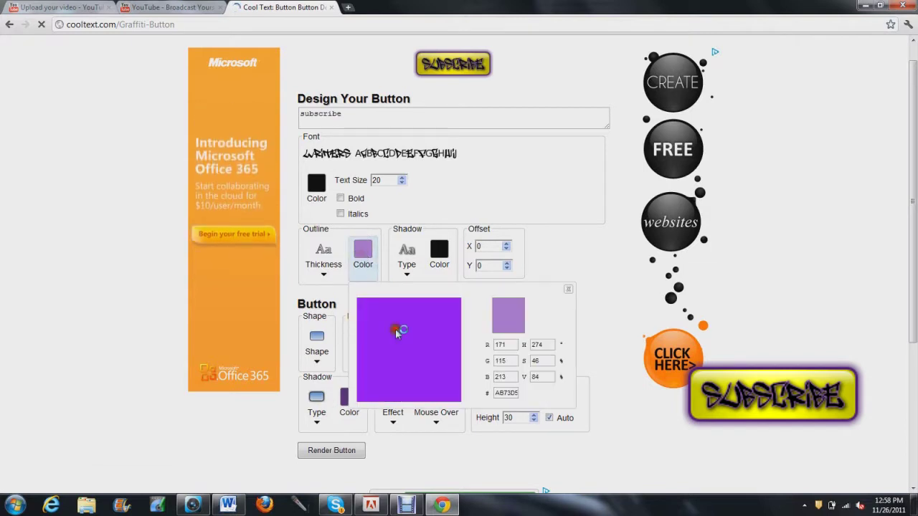
left_click(575, 249)
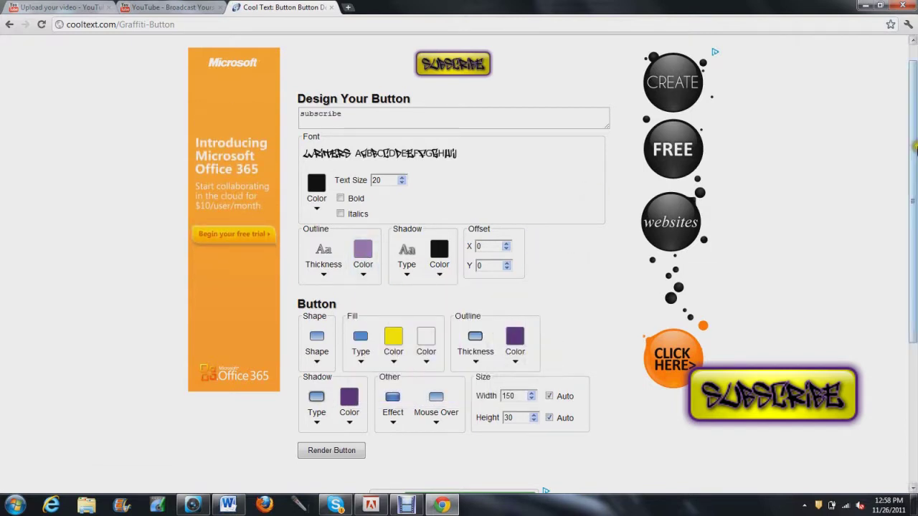
scroll(915, 143, "up", 1)
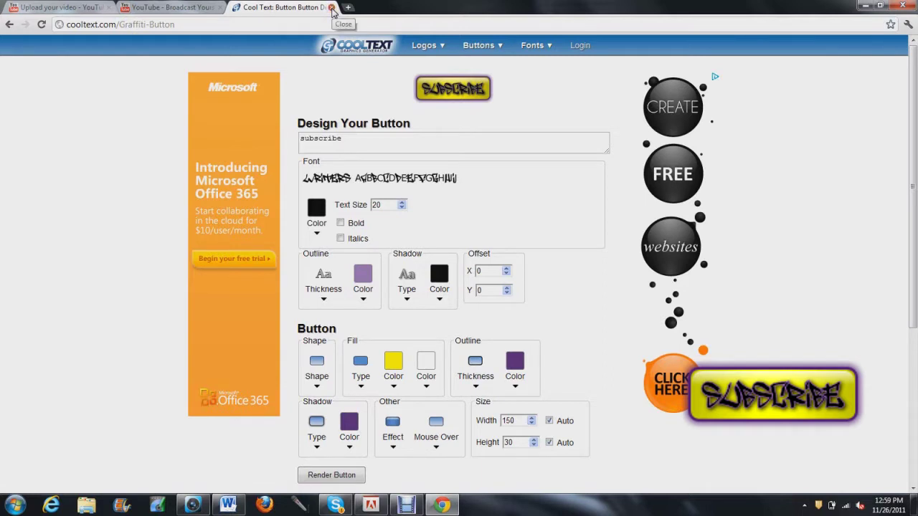
left_click(331, 8)
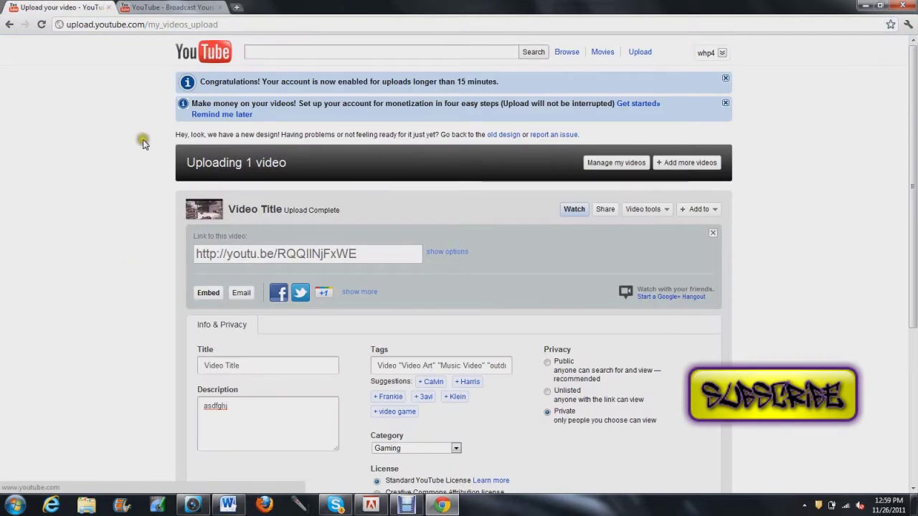
Import RenderedImage.png from My Pictures into Vegas and drag it onto the top track
left_click(190, 505)
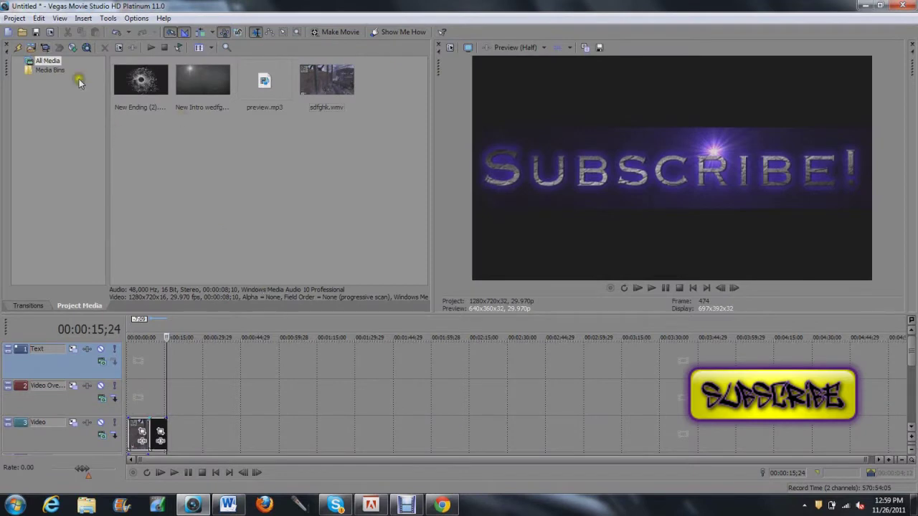
left_click(31, 47)
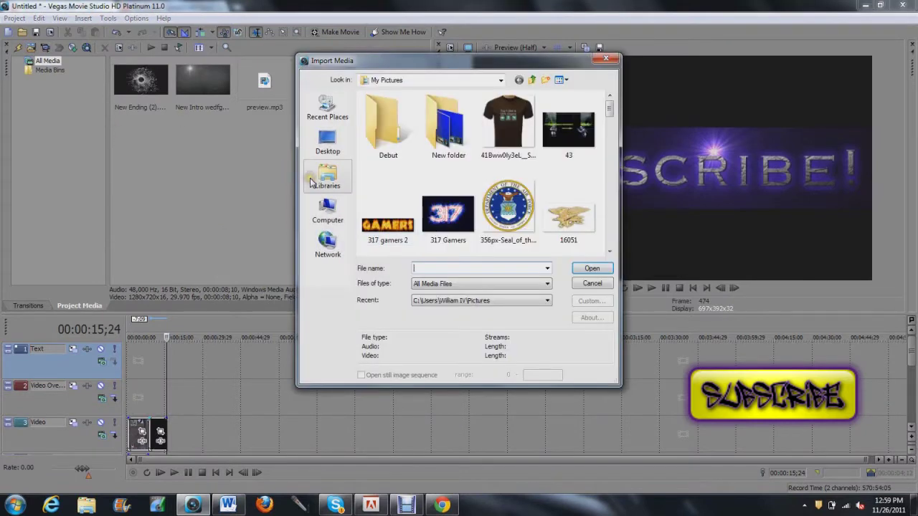
left_click_drag(608, 109, 611, 222)
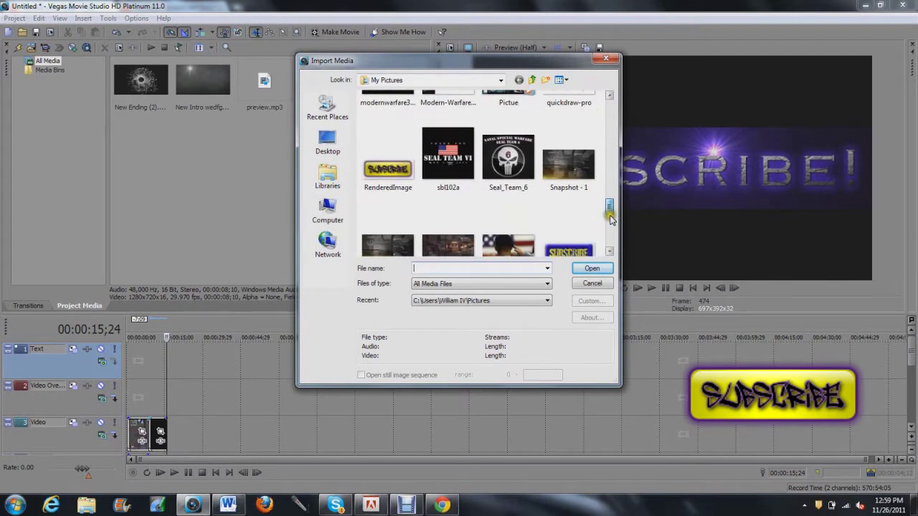
double_click(376, 172)
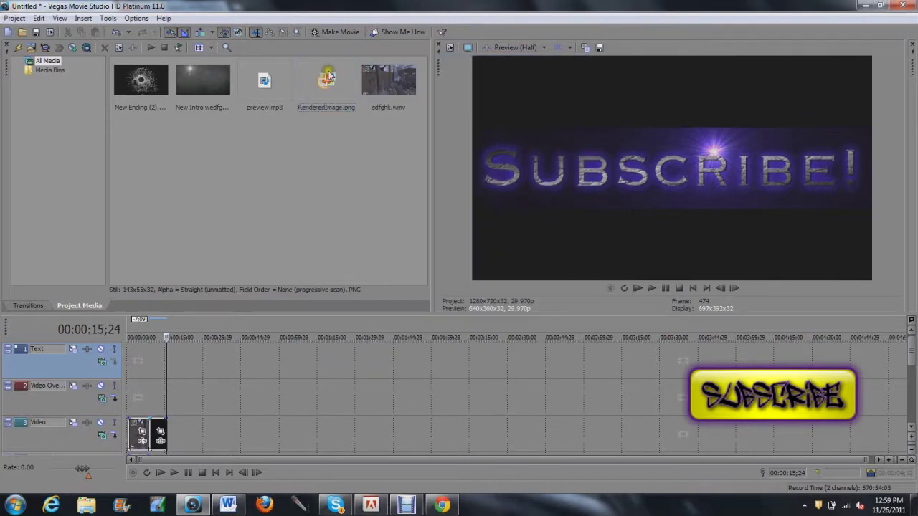
mouse_move(327, 75)
left_mouse_down()
mouse_move(200, 308)
mouse_move(159, 358)
left_mouse_up()
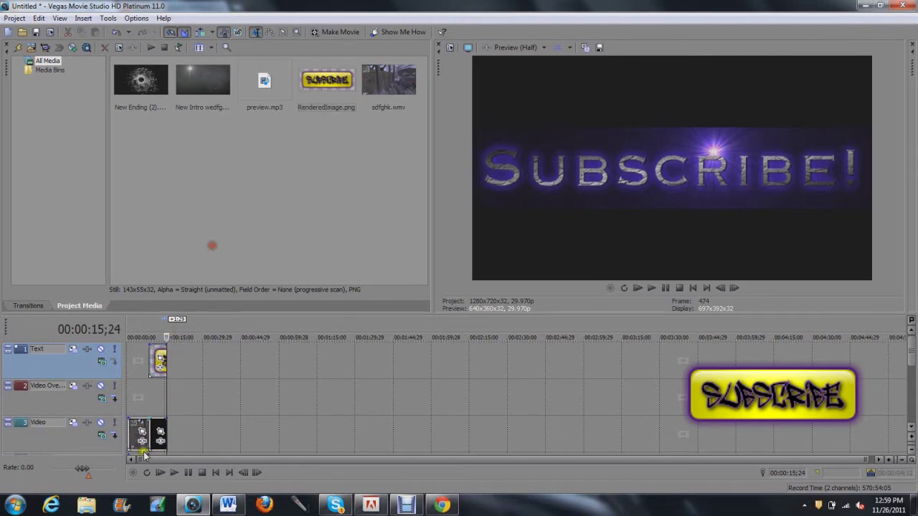
Preview the project from the start, stopping near 14 seconds where the button fills the frame
left_click(692, 287)
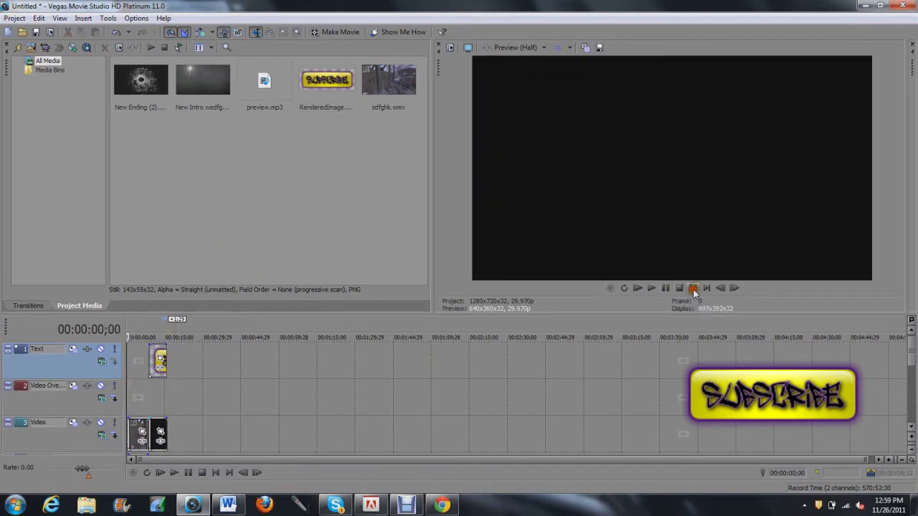
left_click(652, 288)
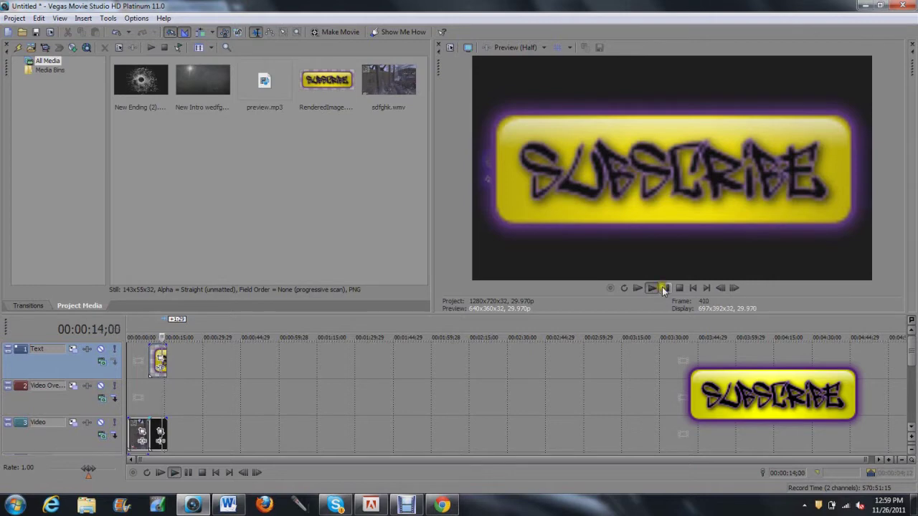
left_click(664, 288)
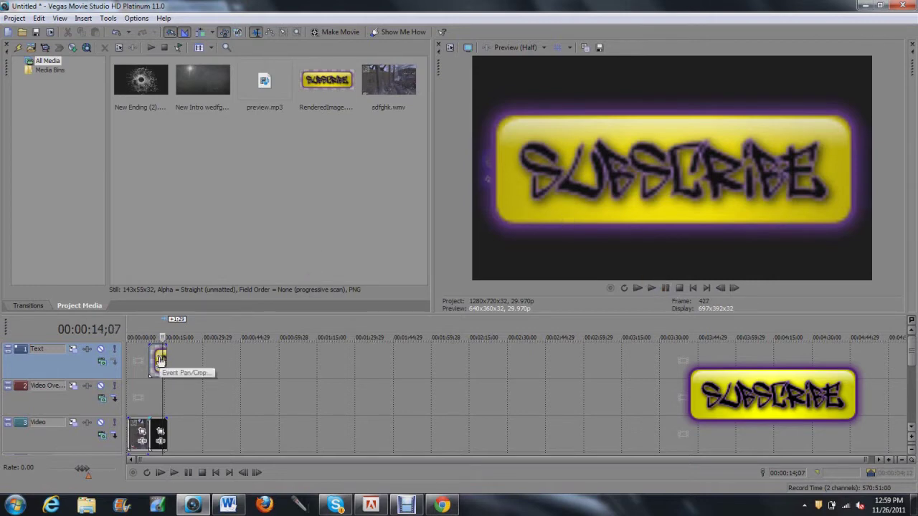
left_click(160, 361)
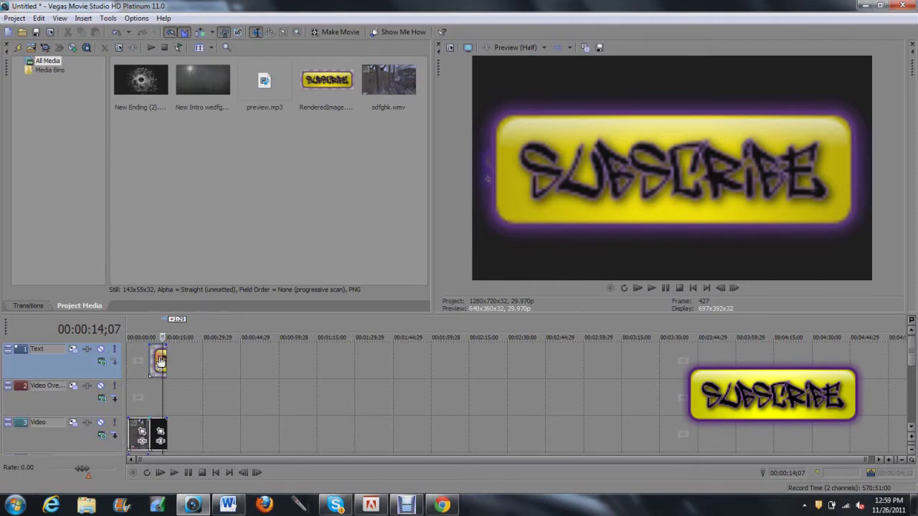
Use Event Pan/Crop to shrink the SUBSCRIBE button into the upper-right corner and widen the preview
mouse_move(906, 124)
left_mouse_down()
mouse_move(658, 131)
mouse_move(525, 146)
left_mouse_up()
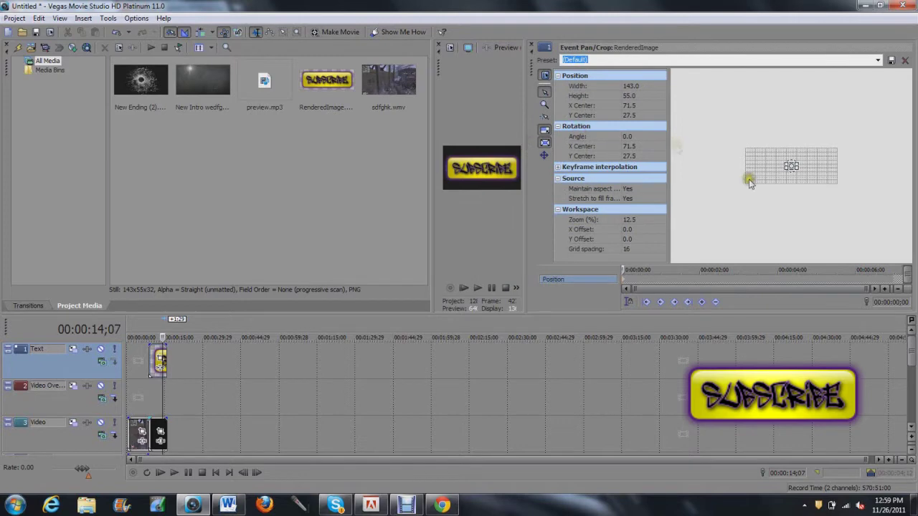
mouse_move(785, 167)
left_mouse_down()
mouse_move(766, 191)
mouse_move(782, 169)
mouse_move(762, 178)
left_mouse_up()
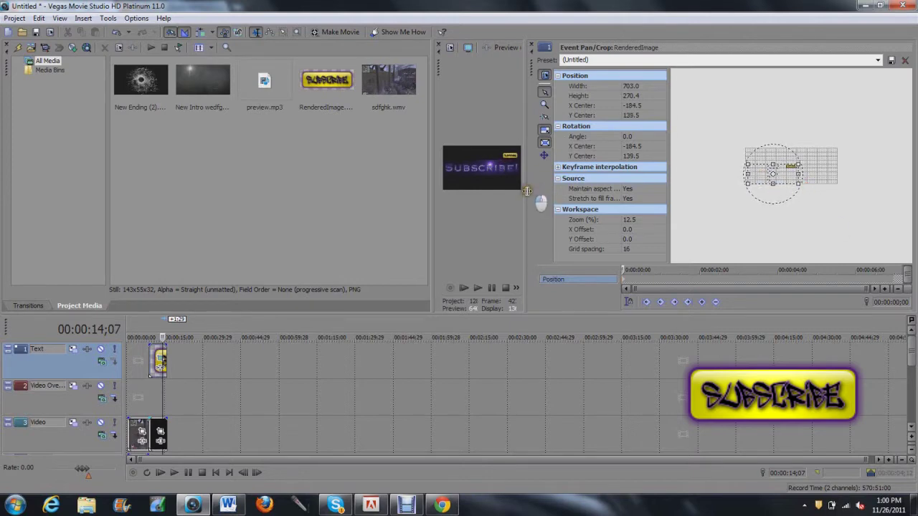
left_click_drag(535, 201, 589, 201)
left_click_drag(631, 166, 837, 135)
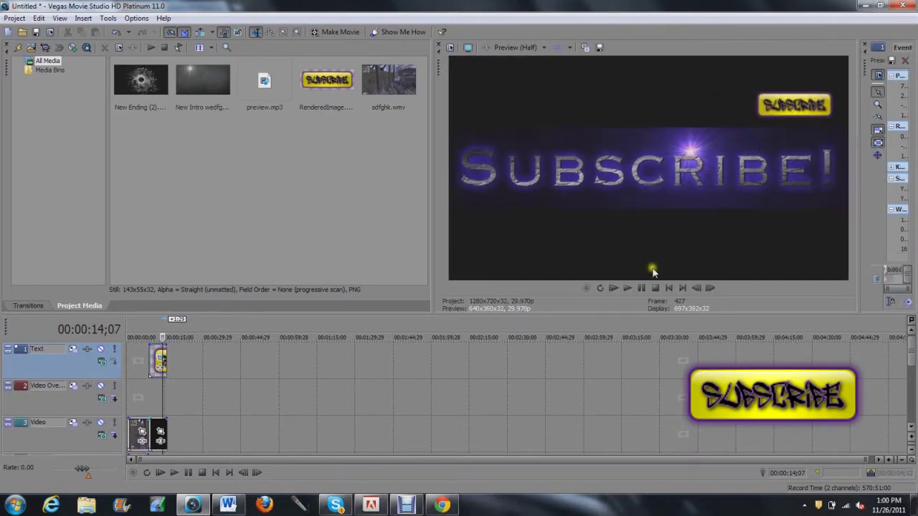
left_click(670, 287)
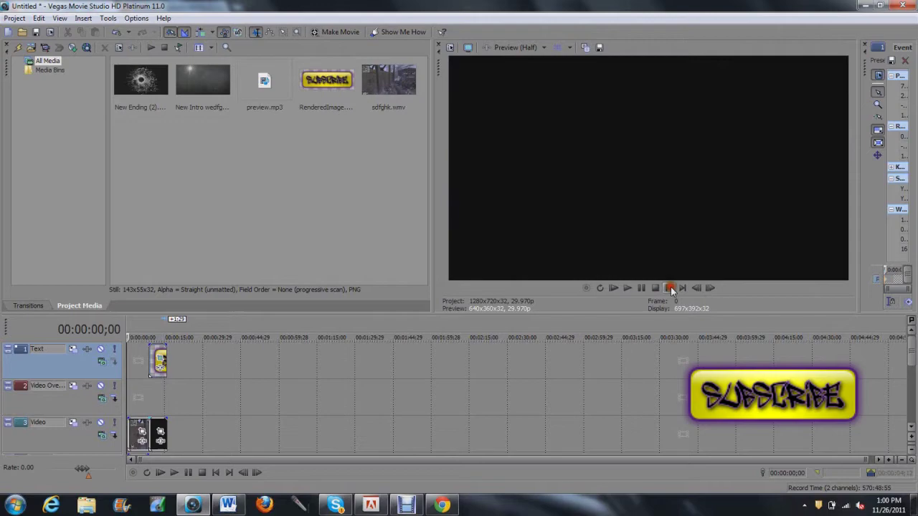
Play and pause the preview, cancel Render As, and minimize Vegas
left_click(627, 287)
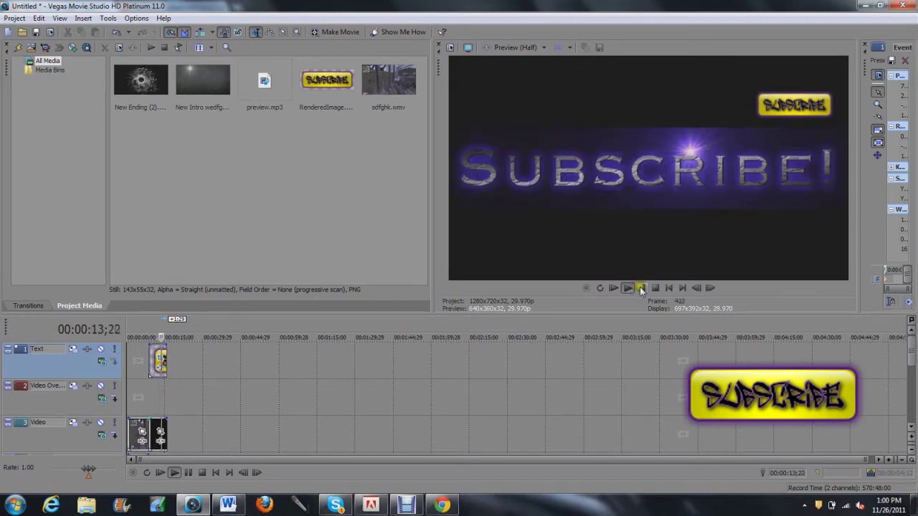
left_click(641, 288)
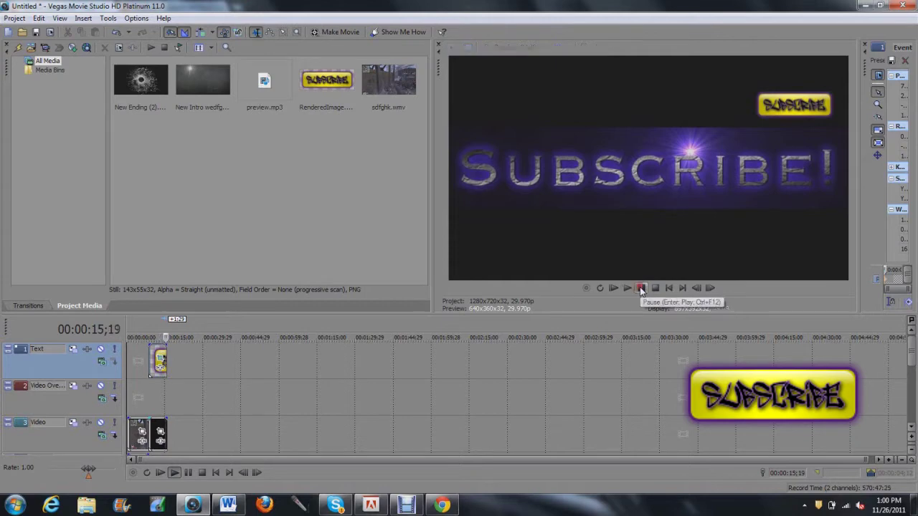
left_click(14, 18)
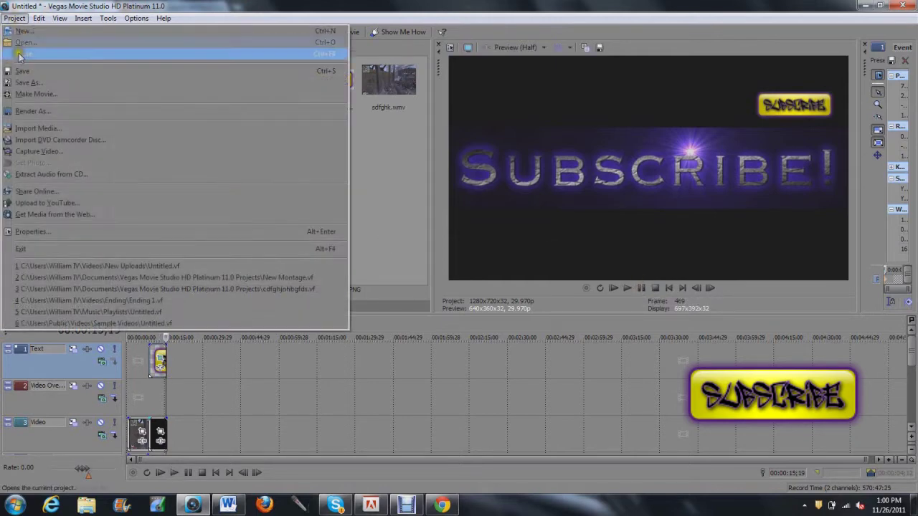
left_click(33, 112)
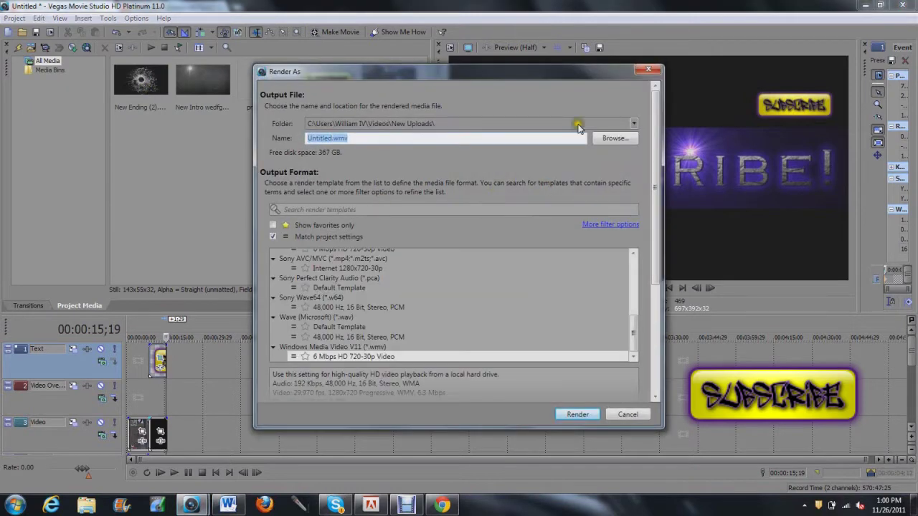
left_click(648, 69)
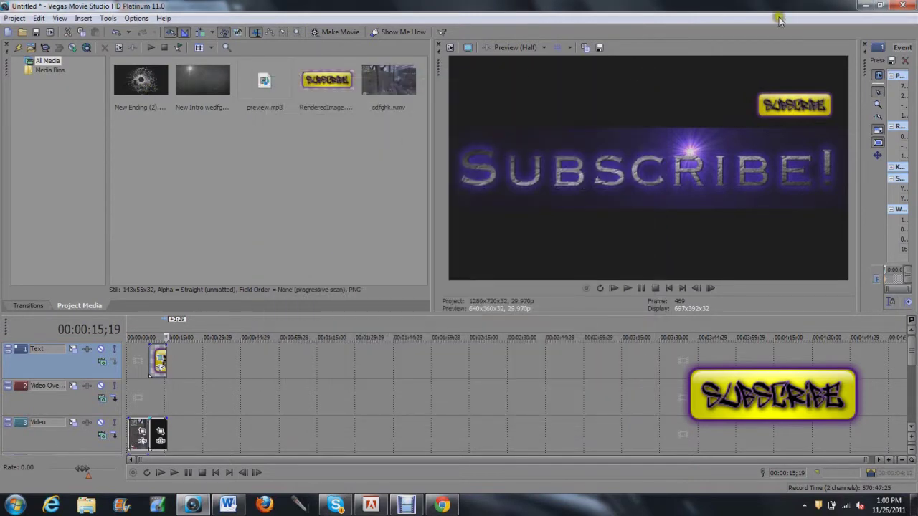
left_click(866, 5)
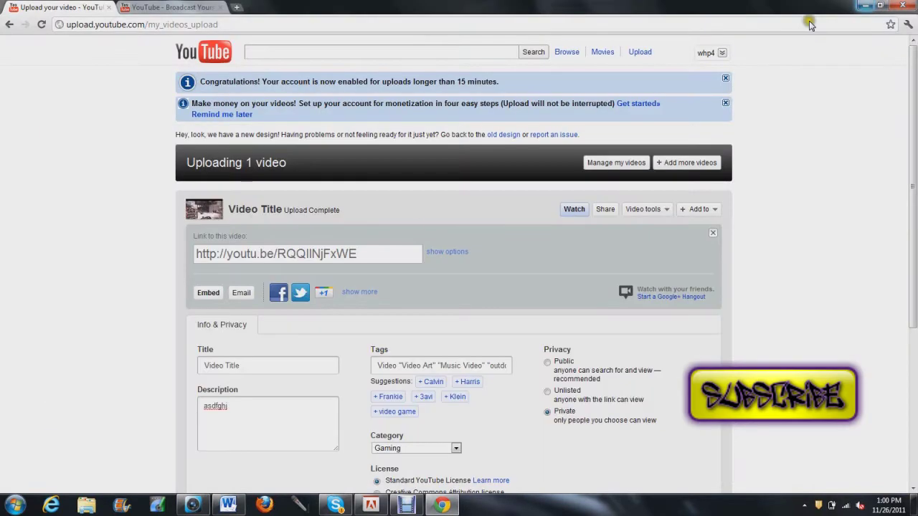
scroll(120, 310, "down", 3)
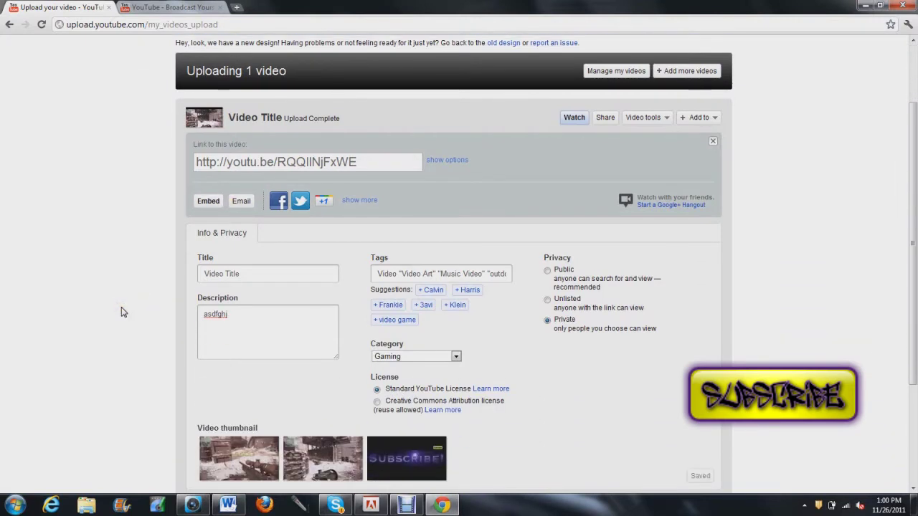
scroll(120, 312, "down", 1)
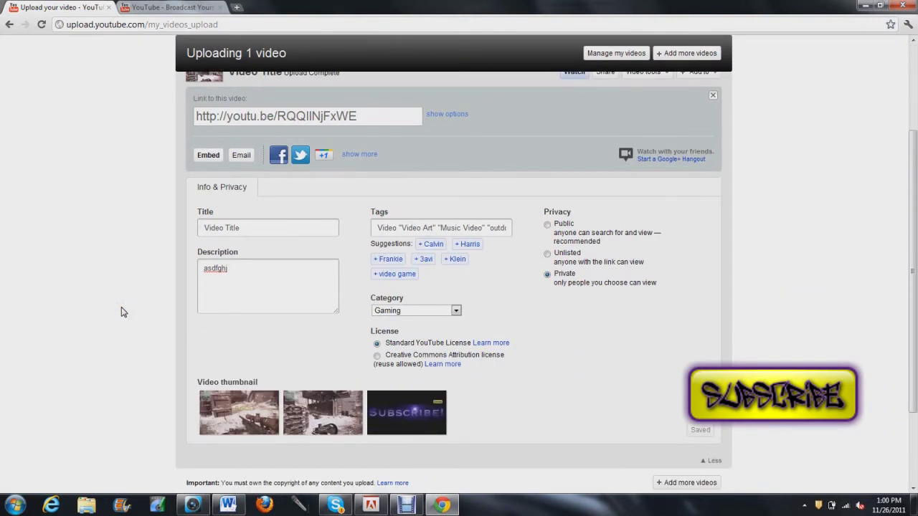
triple_click(247, 227)
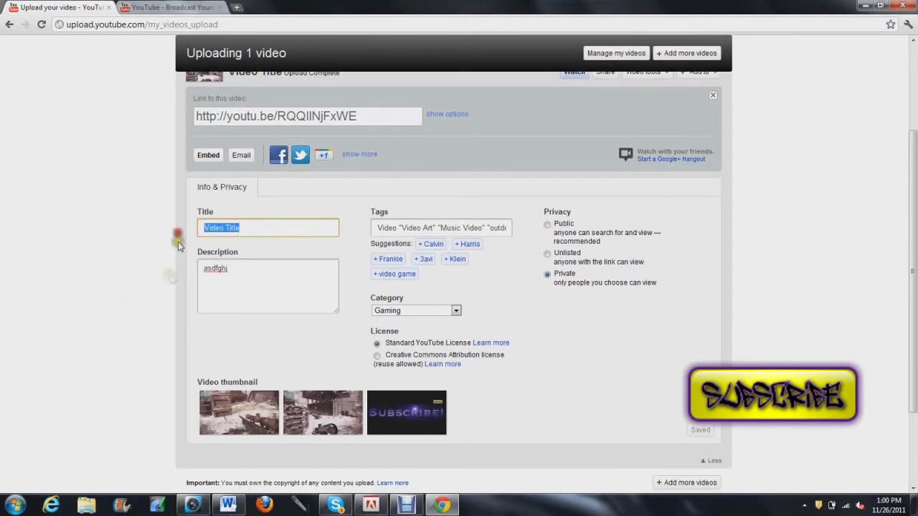
double_click(219, 280)
left_click(142, 275)
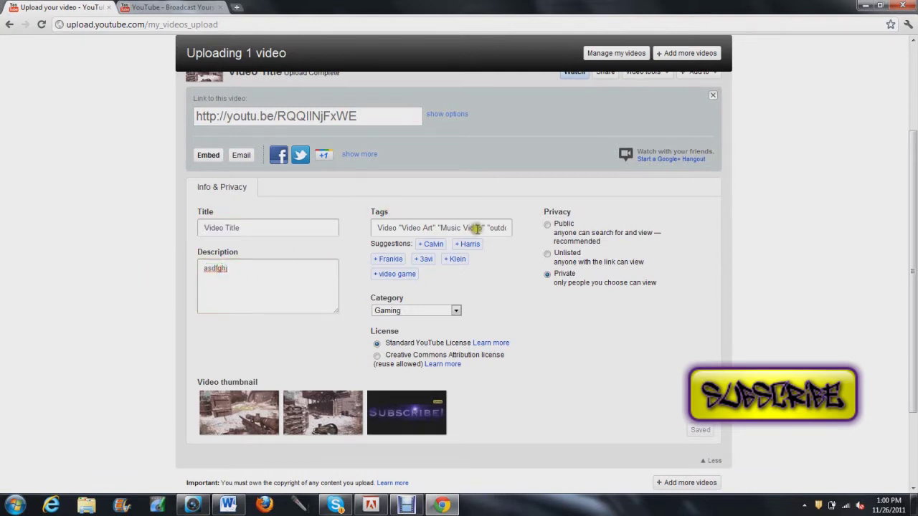
left_click_drag(477, 228, 375, 227)
left_click(362, 216)
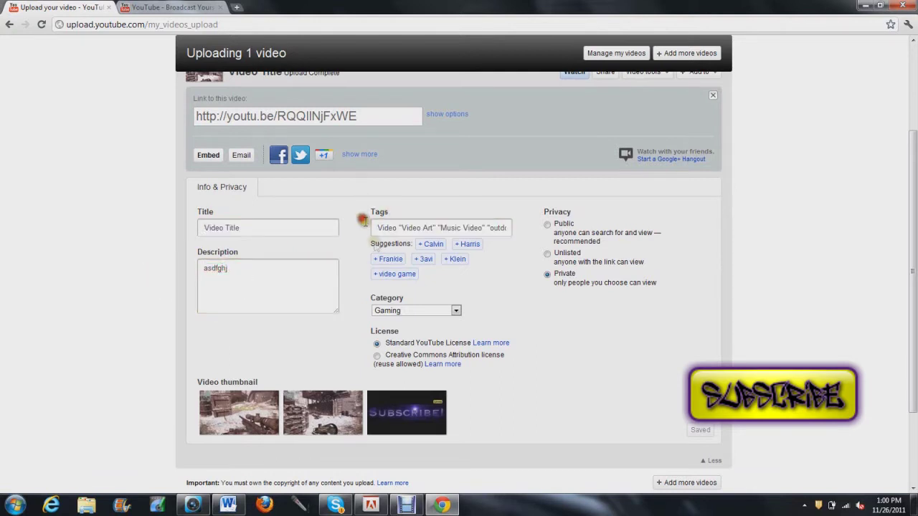
left_click(415, 311)
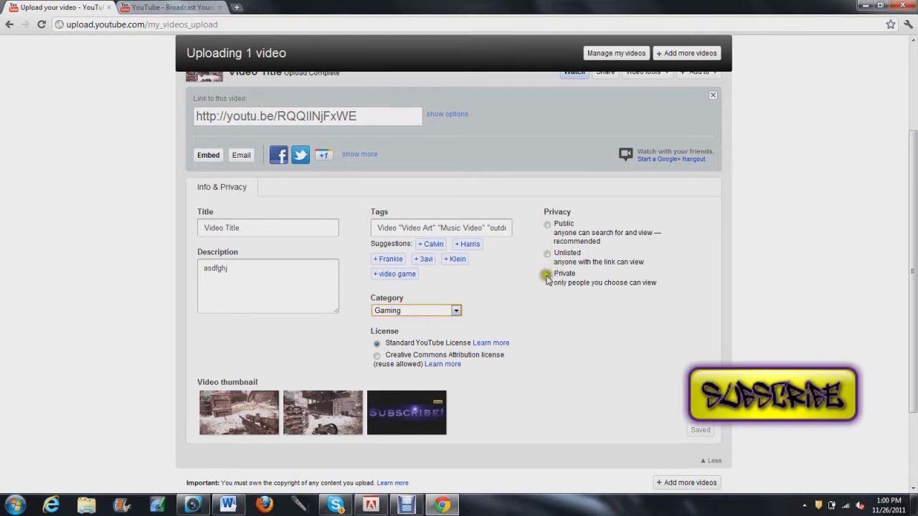
left_click(546, 276)
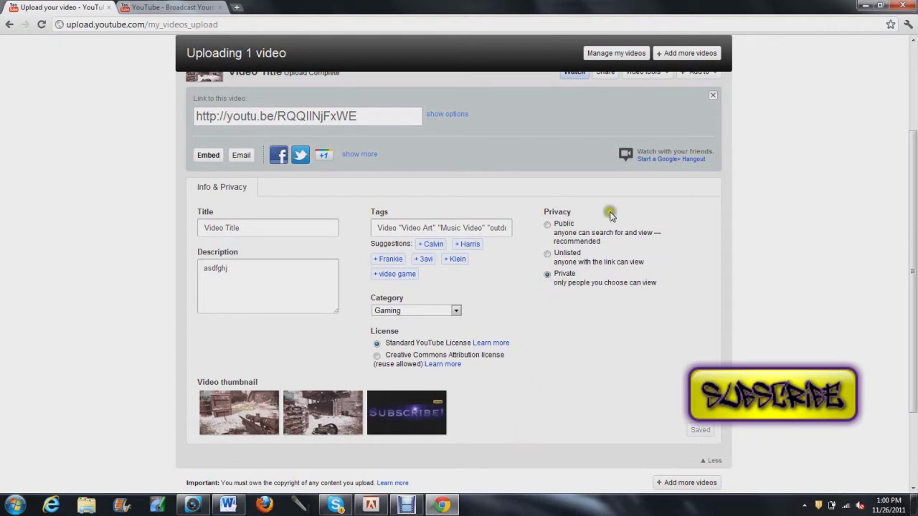
scroll(610, 215, "up", 3)
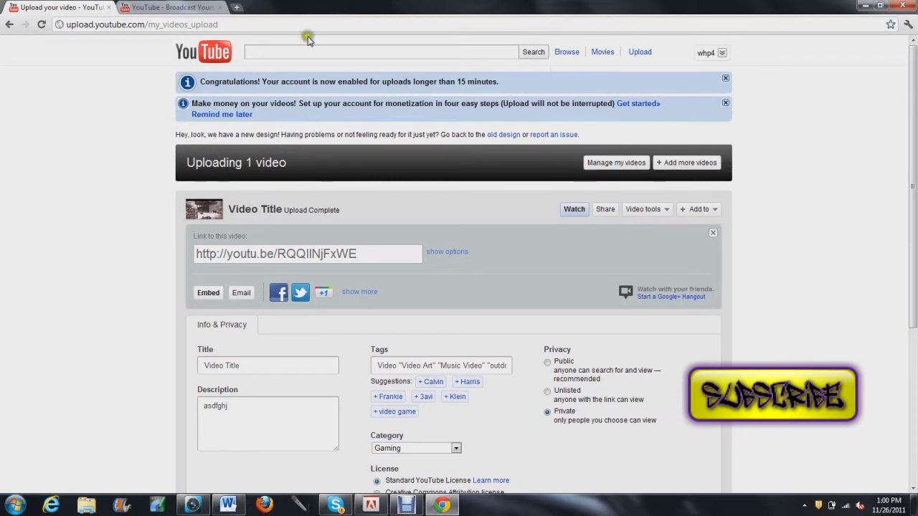
Open the video's watch page, close the old annotations tab, pause, and launch Edit annotations
left_click(166, 9)
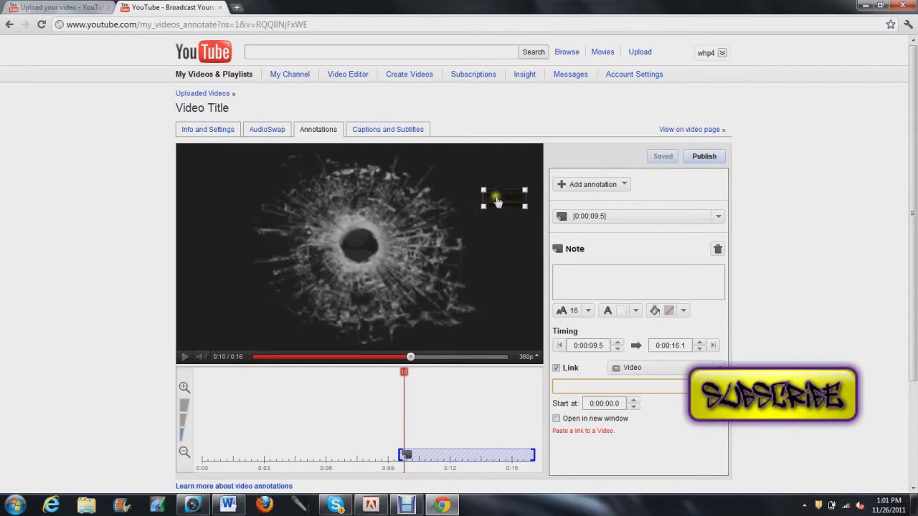
left_click(63, 8)
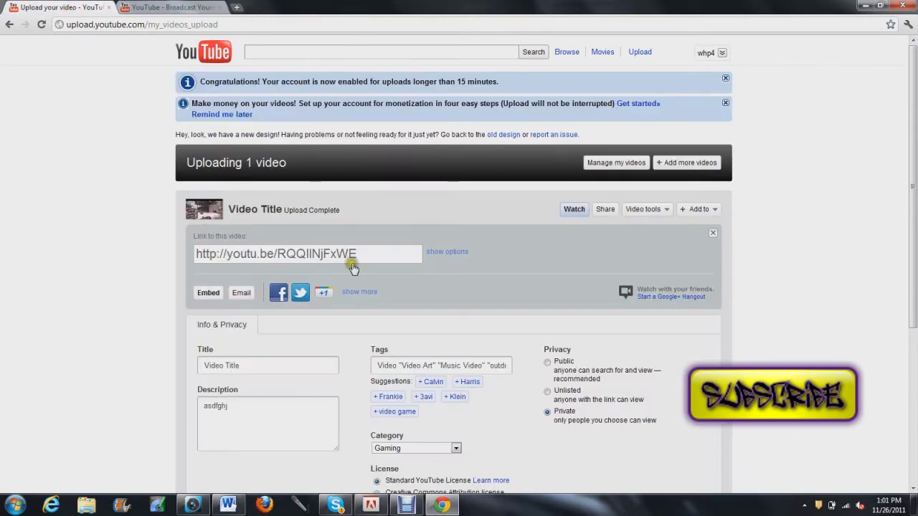
left_click(576, 215)
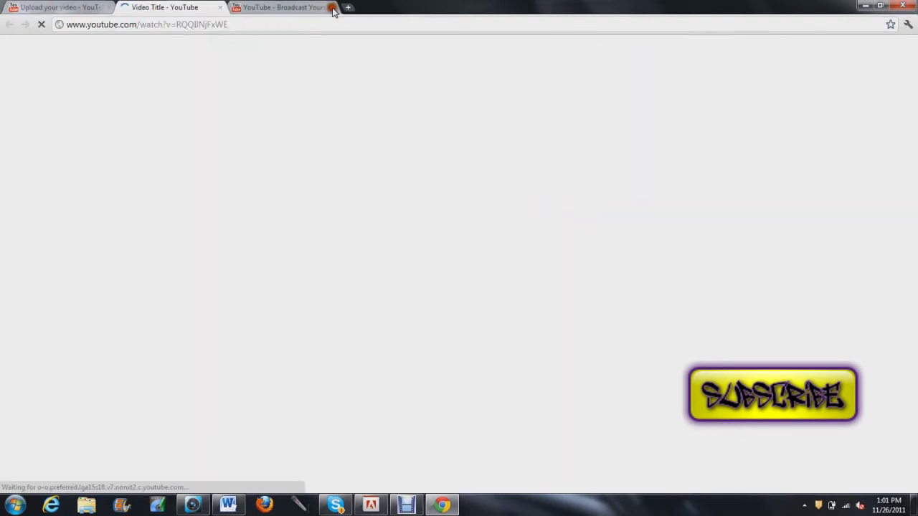
left_click(332, 7)
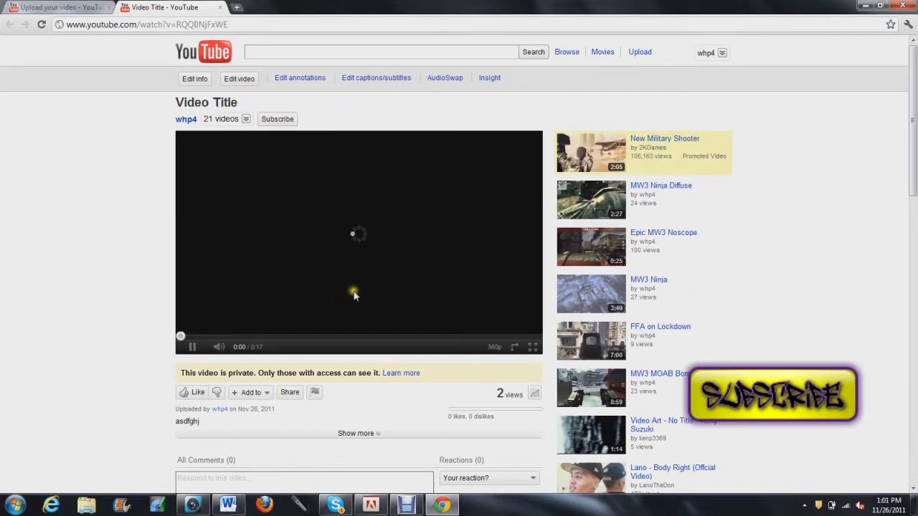
left_click(191, 347)
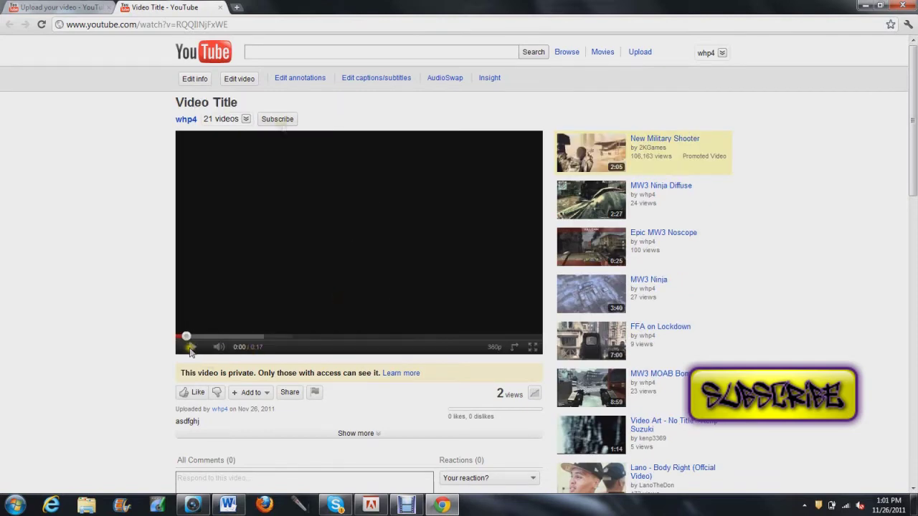
left_click(297, 81)
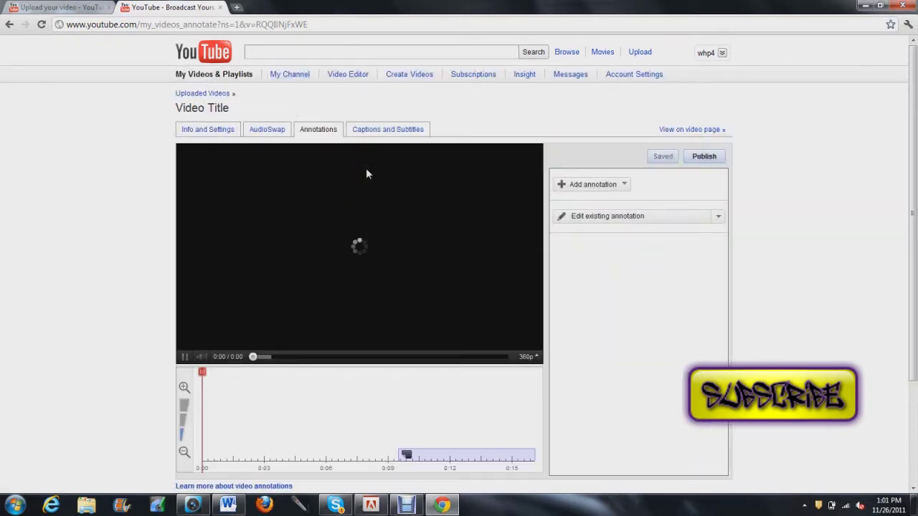
Drag the note's start toward the 16-second end, then delete the note
right_click(406, 453)
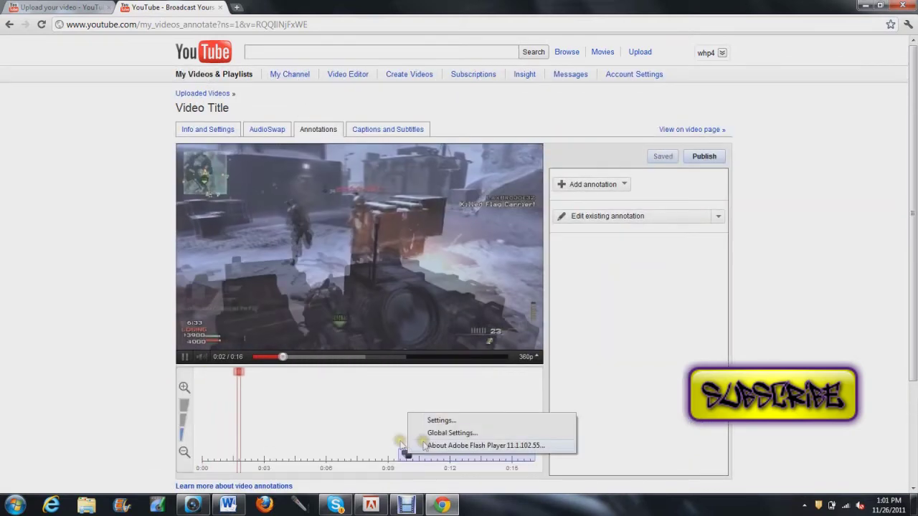
left_click(390, 431)
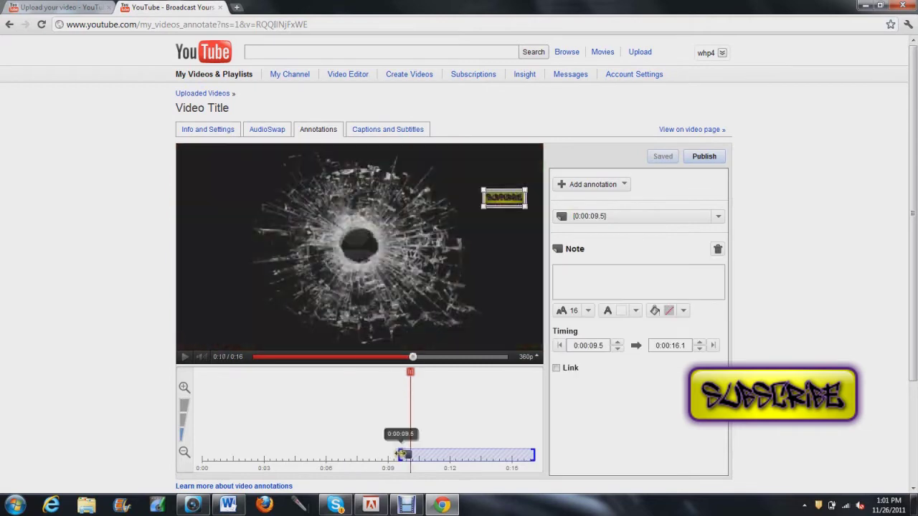
mouse_move(400, 453)
left_mouse_down()
mouse_move(547, 461)
mouse_move(531, 453)
left_mouse_up()
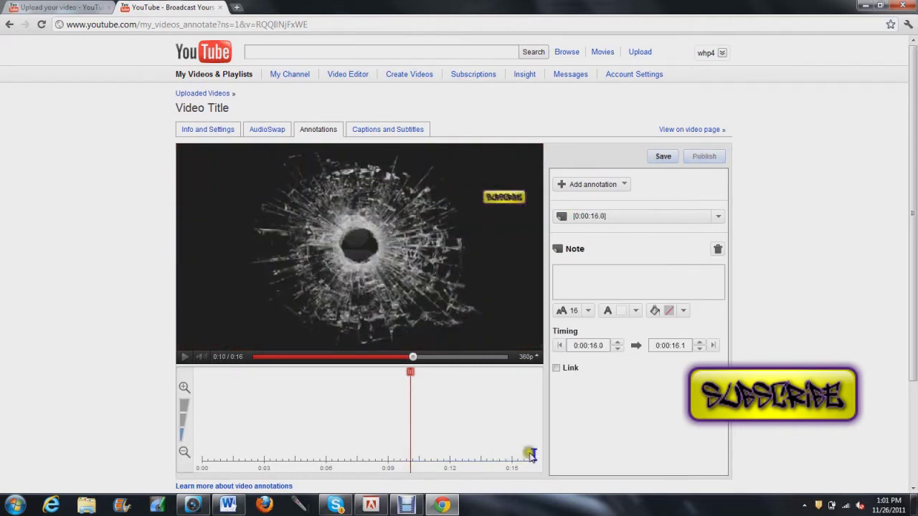
right_click(532, 453)
left_click(583, 410)
right_click(619, 218)
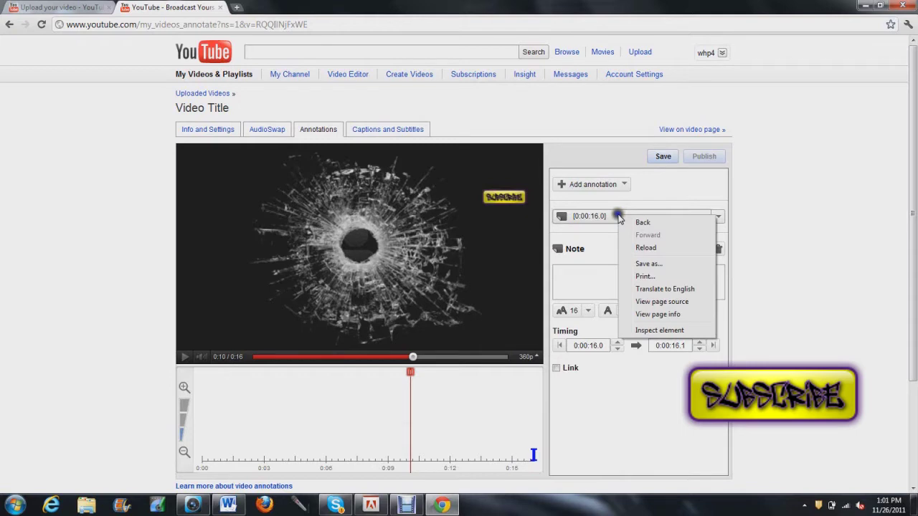
left_click(733, 262)
left_click(718, 248)
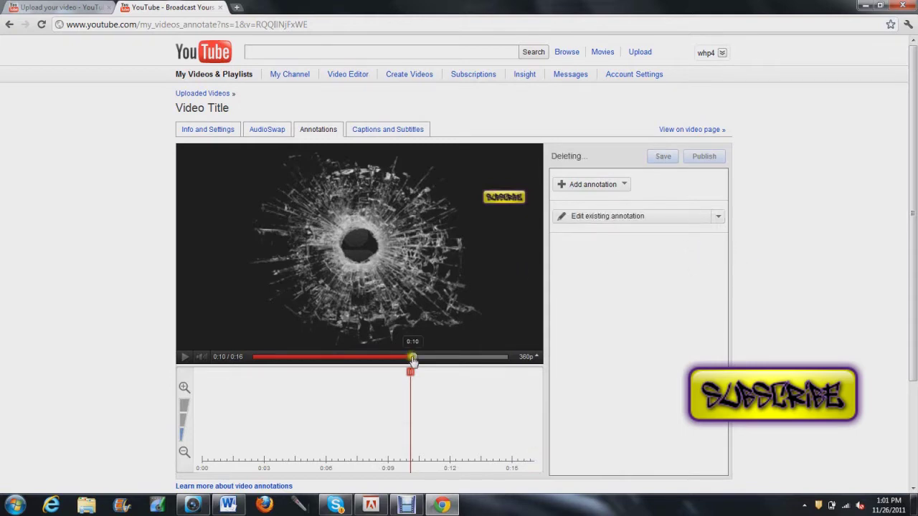
Scrub back and play from 0:07, pausing the video around 0:09
left_click_drag(413, 363, 370, 364)
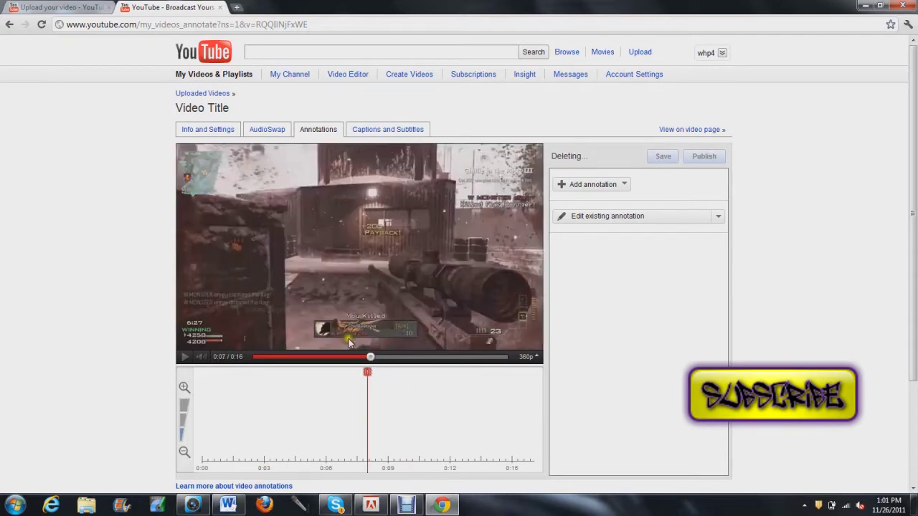
left_click(184, 358)
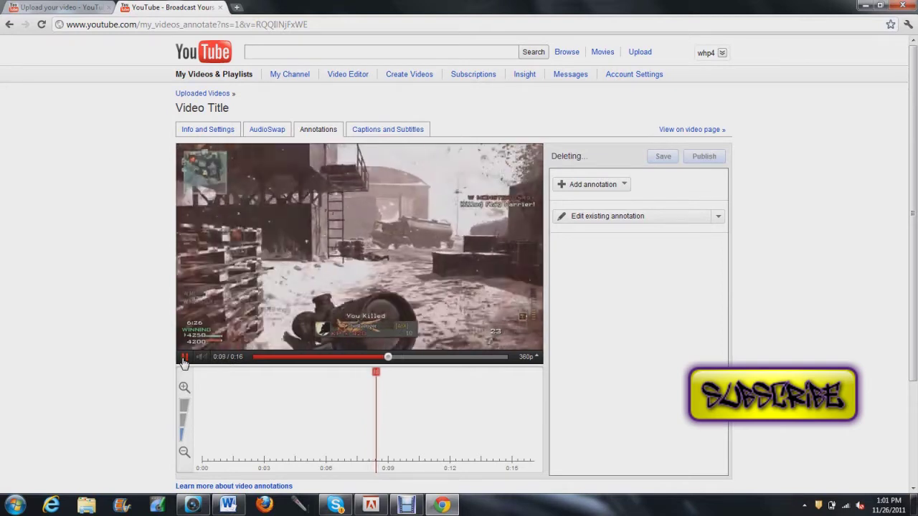
left_click(183, 358)
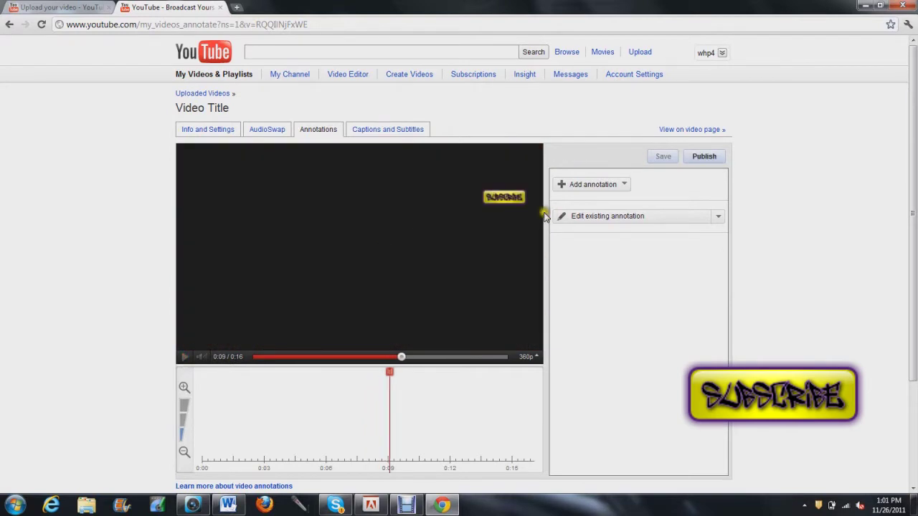
Add a 0:00:09.4–0:00:14.4 note linking to the pasted subscription-center URL
left_click(598, 186)
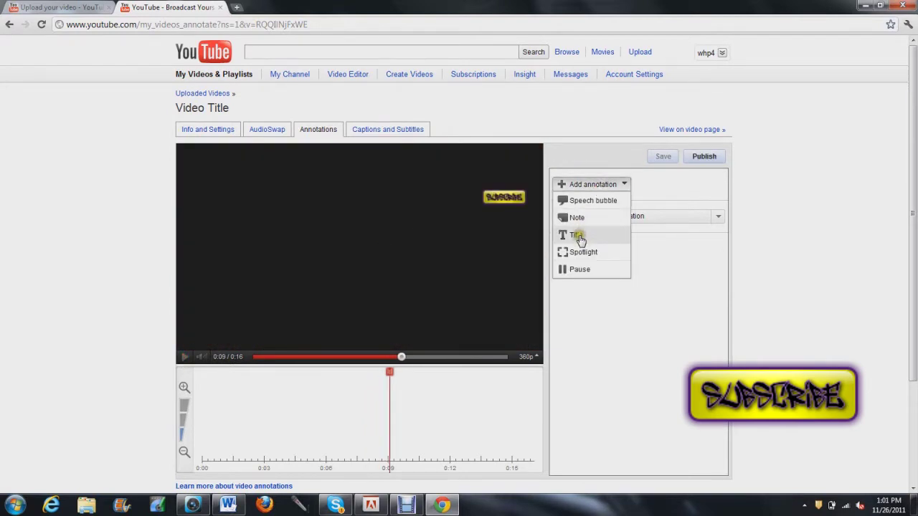
left_click(576, 218)
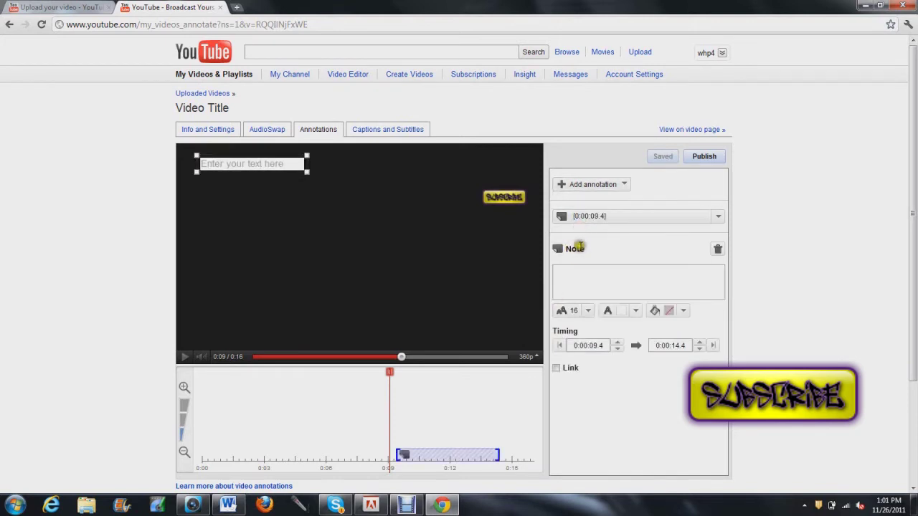
left_click(556, 368)
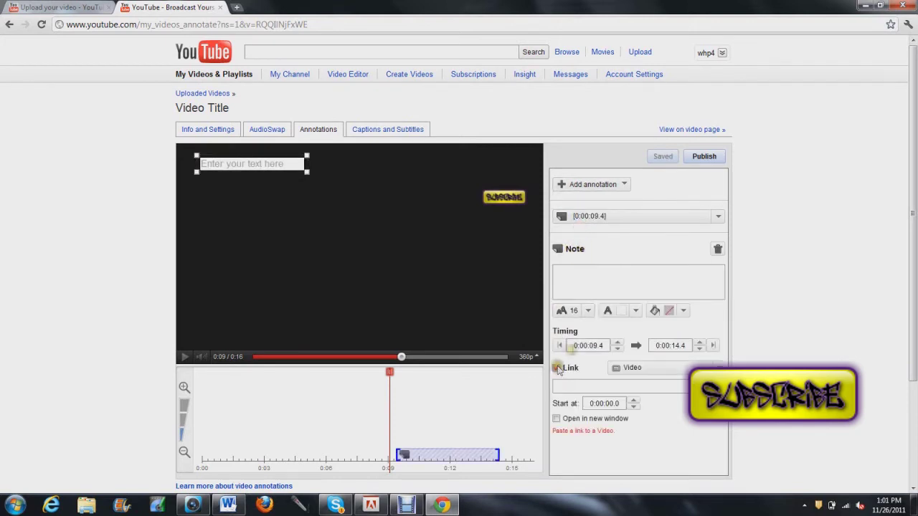
left_click(591, 386)
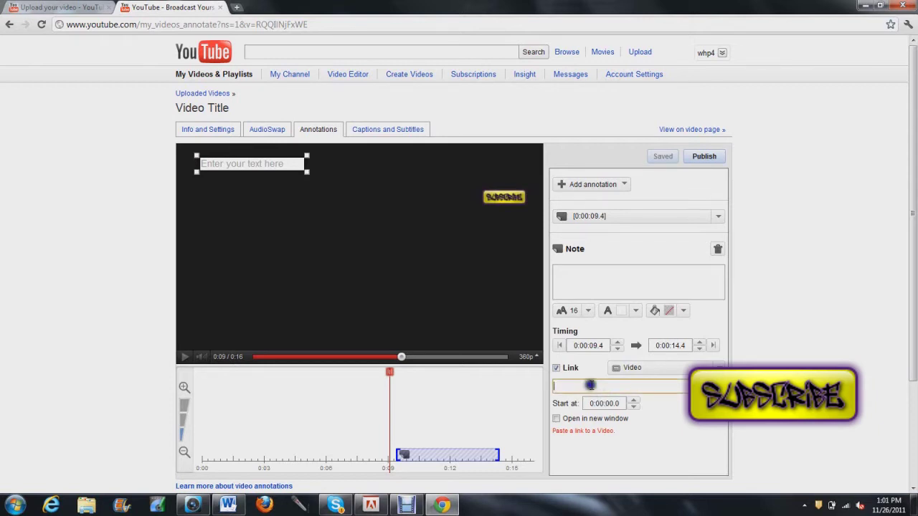
right_click(591, 385)
left_click(617, 315)
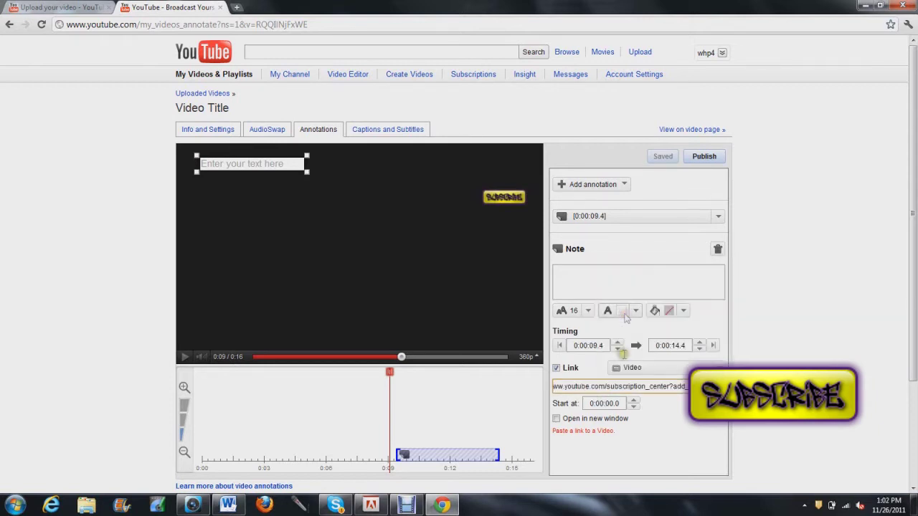
left_click(228, 506)
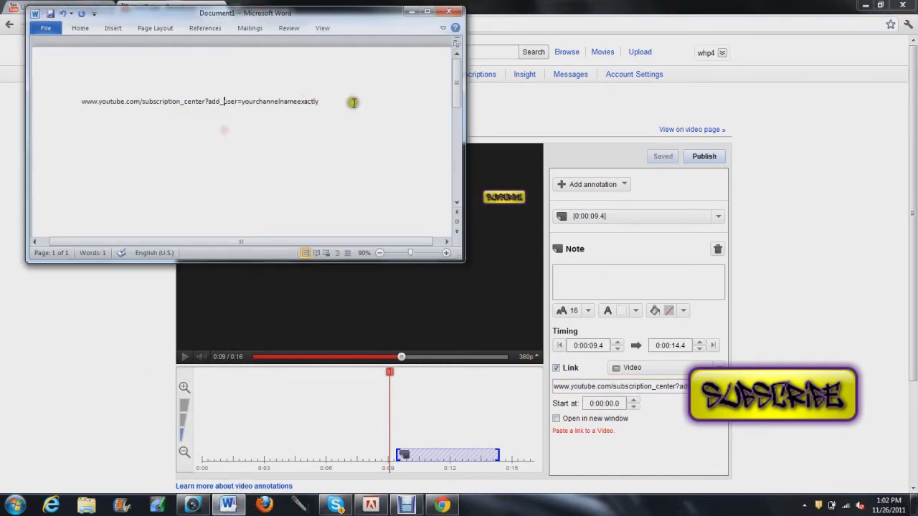
Select the full subscription URL line in Word, then switch to Debut Professional
left_click_drag(342, 101, 72, 104)
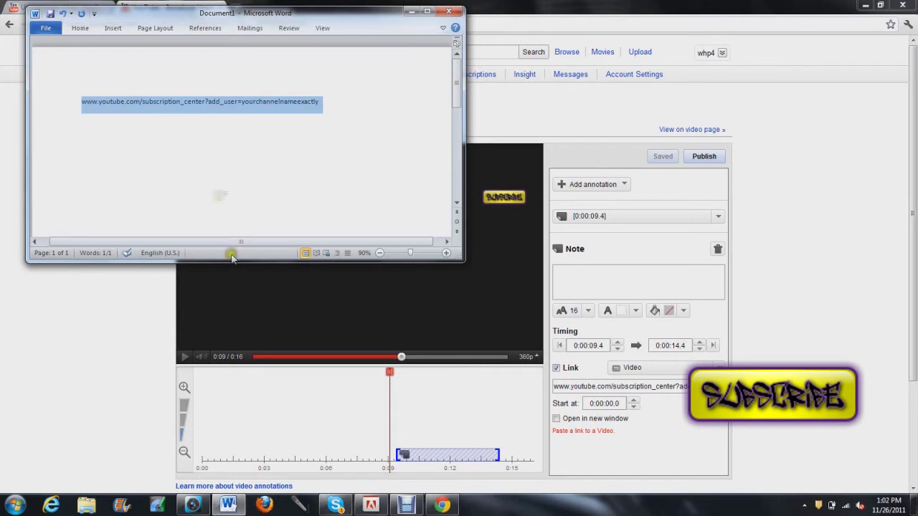
left_click(405, 507)
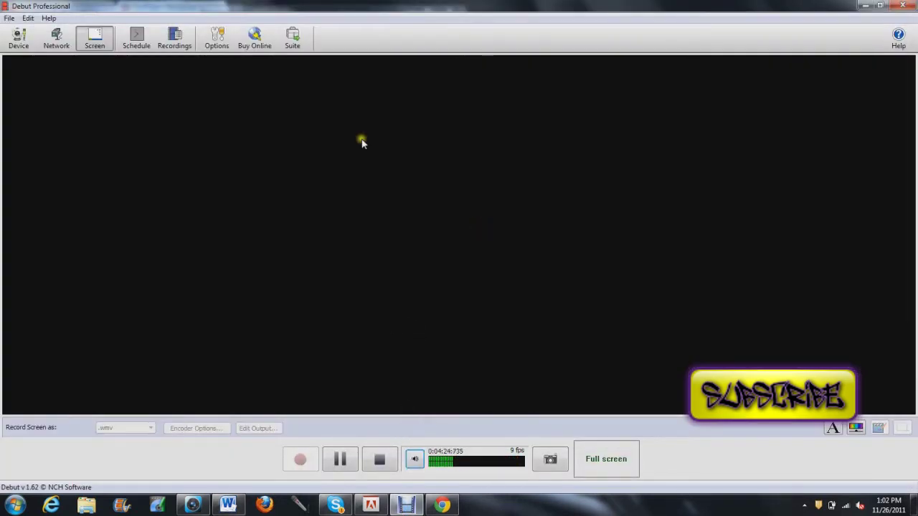
Minimize Debut Professional so the Word document with the subscription URL is in front again
left_click(29, 19)
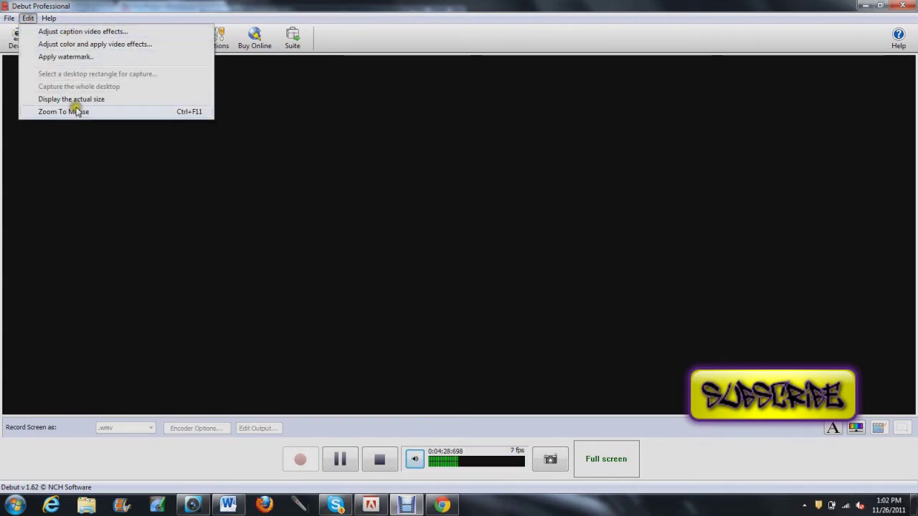
left_click(49, 237)
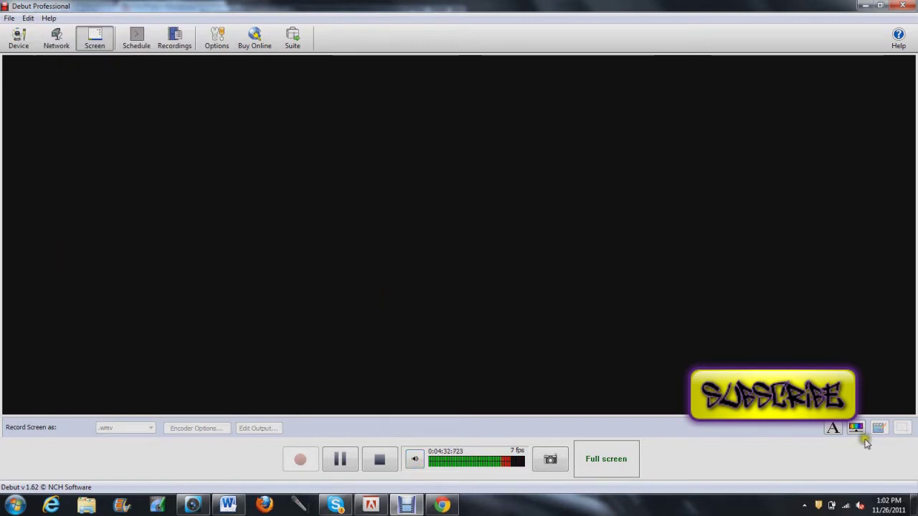
left_click(861, 10)
Maximize the Word window and enlarge the URL text with the grow-font option
left_click(381, 113)
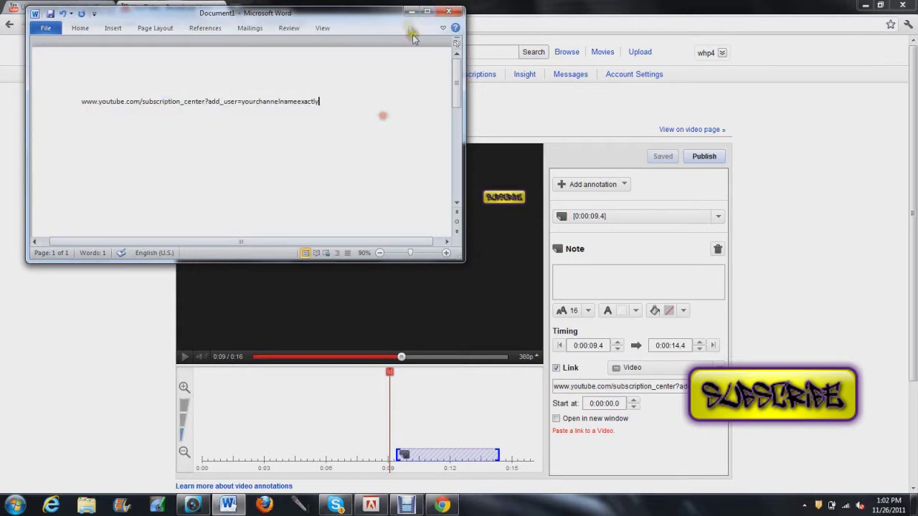
left_click_drag(72, 98, 241, 122)
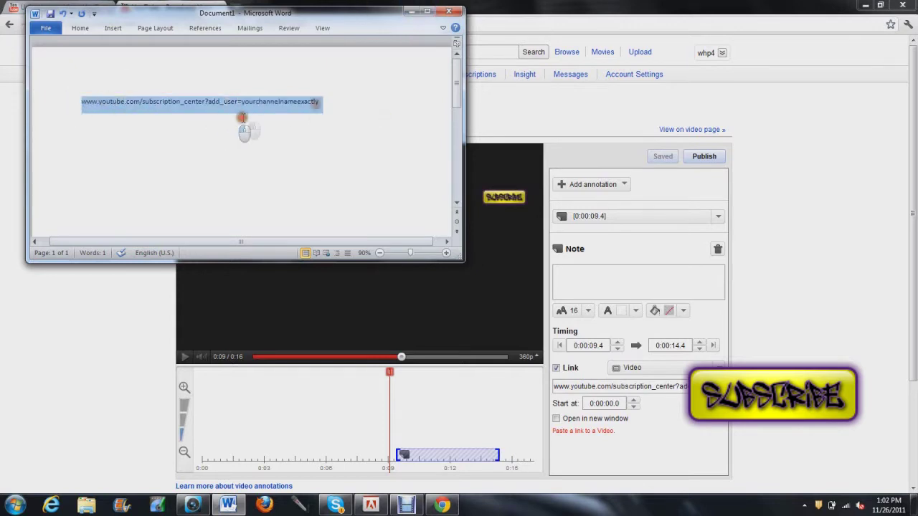
left_click(427, 11)
left_click(50, 20)
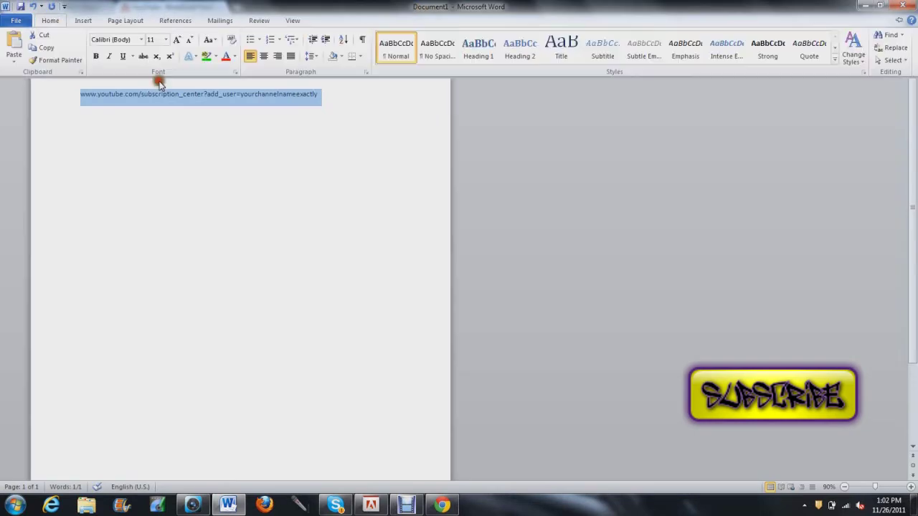
left_click(176, 40)
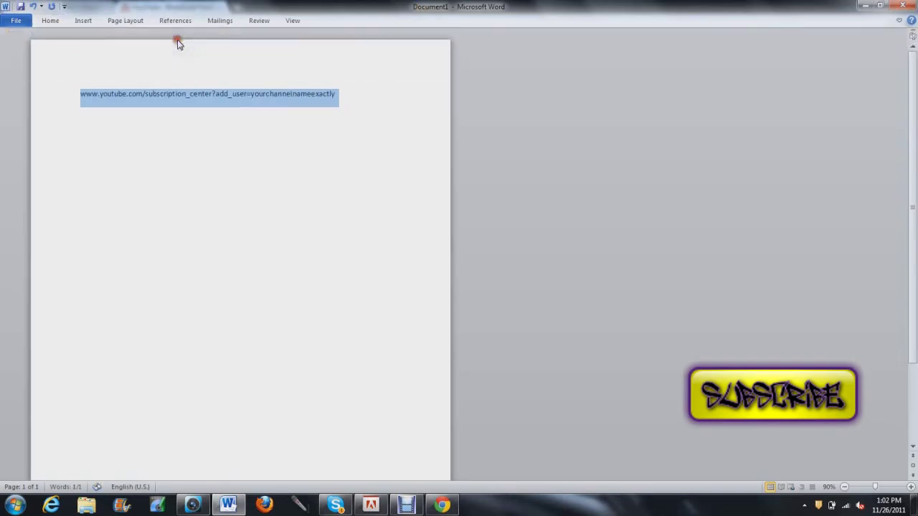
left_click(50, 20)
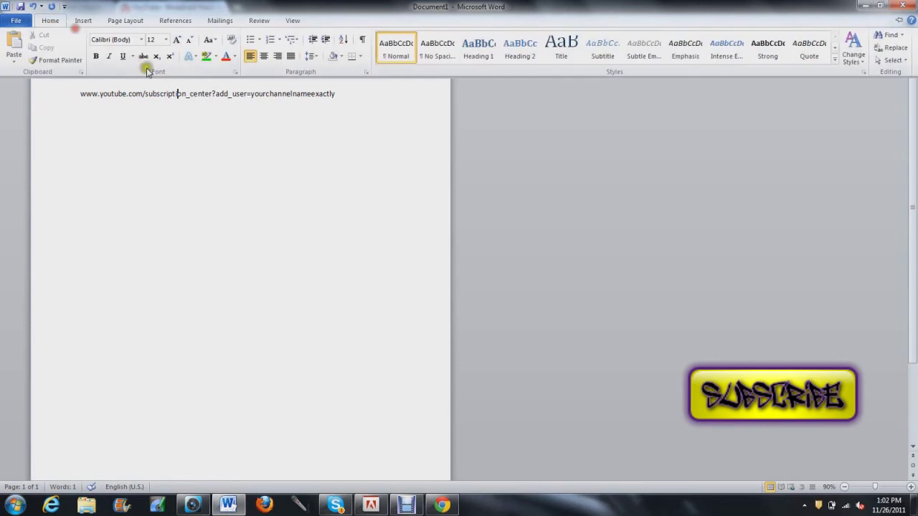
left_click(176, 39)
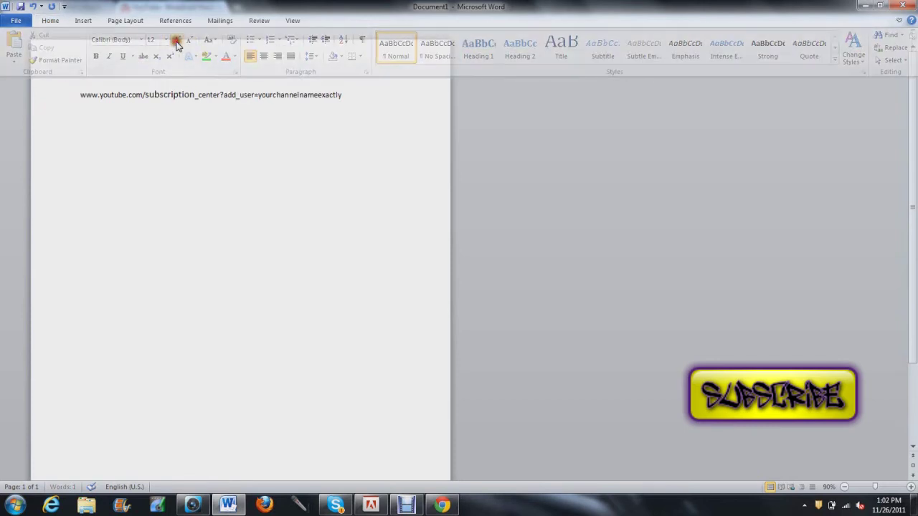
Set the whole subscription URL line to font size 28
left_click(72, 21)
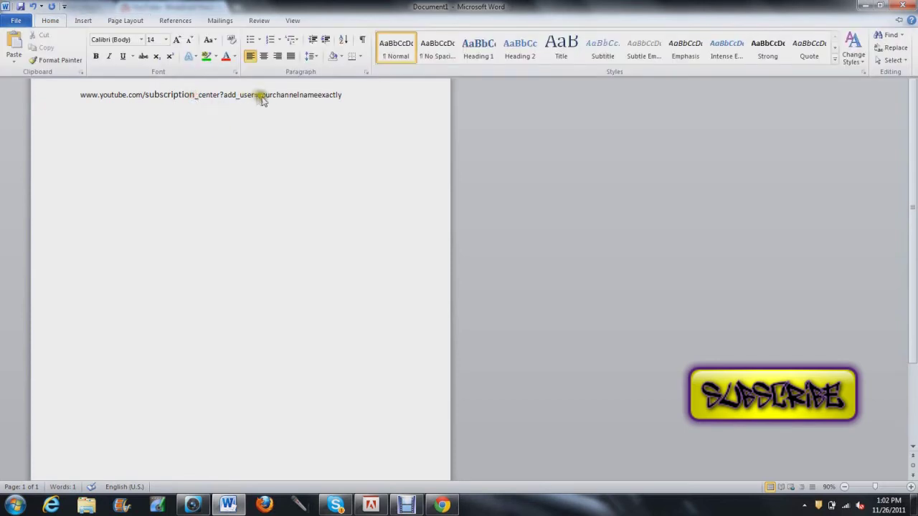
left_click(106, 87)
left_click_drag(79, 93, 262, 127)
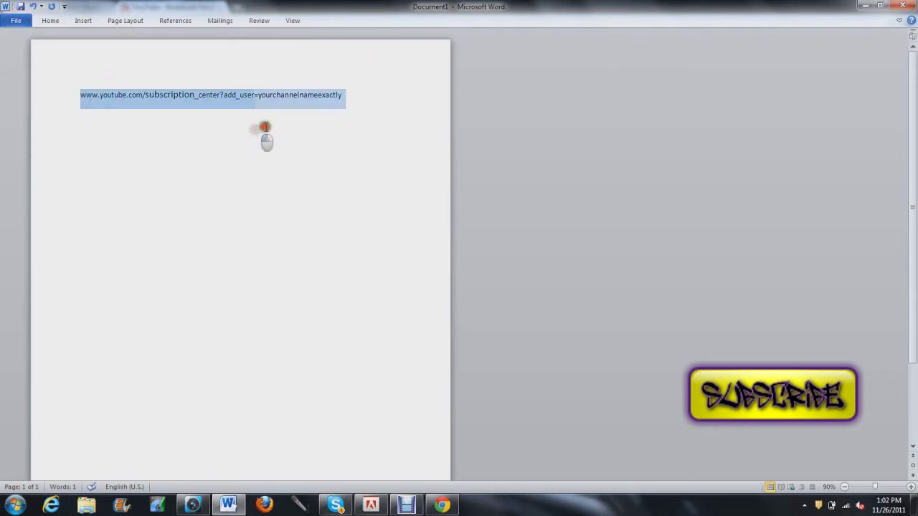
right_click(301, 101)
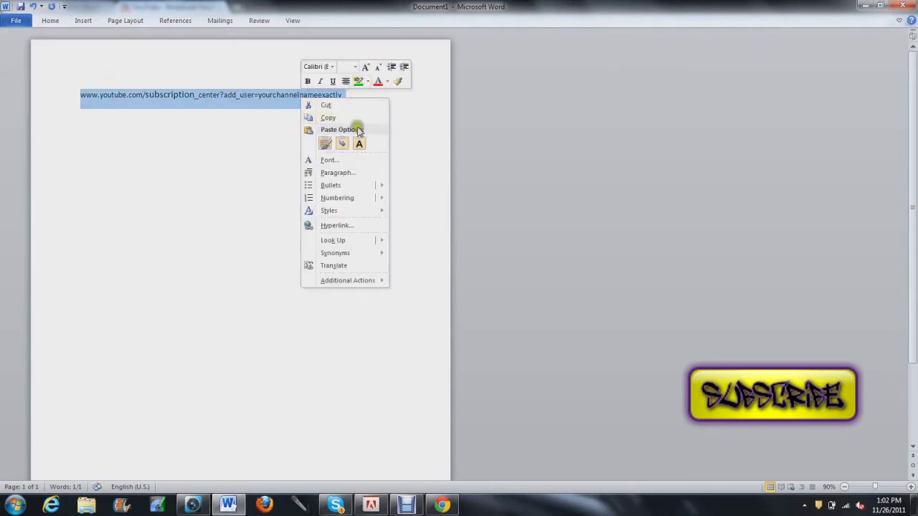
left_click(354, 67)
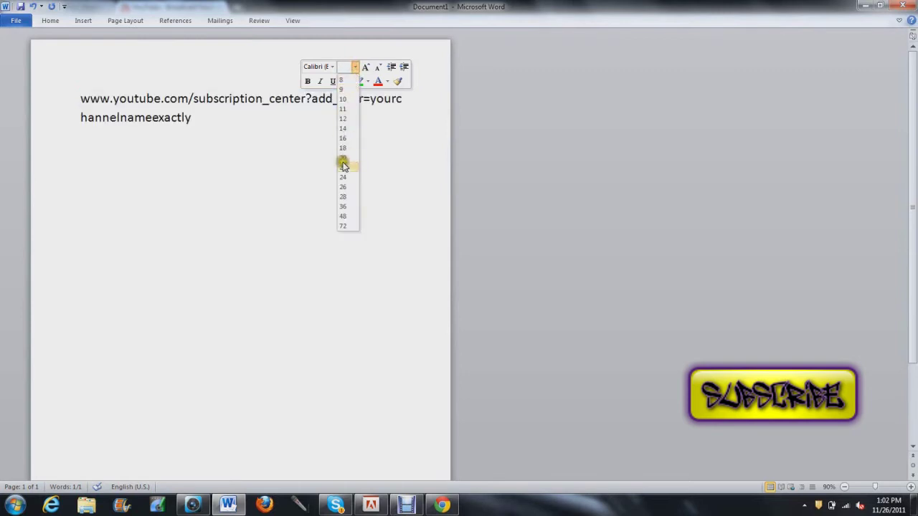
left_click(343, 196)
left_click(344, 198)
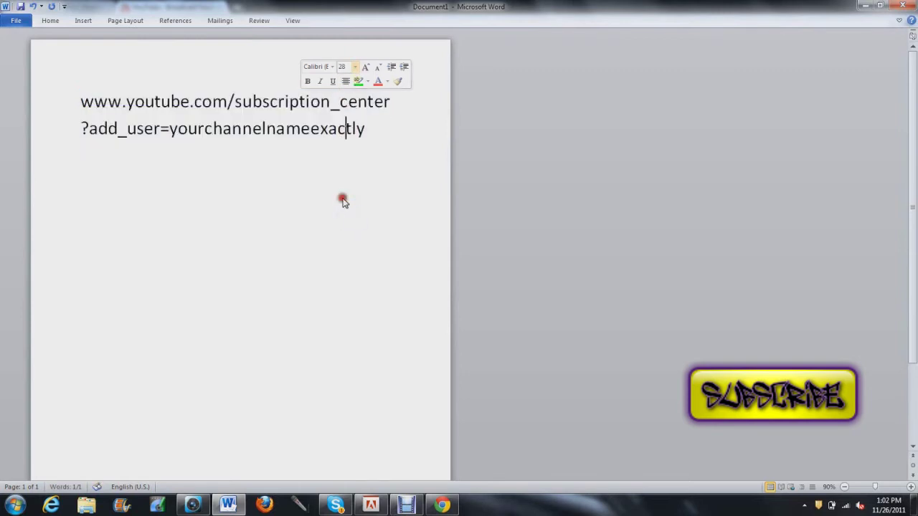
Select the placeholder 'yourchannelnameexactly' following ?add_user= in the URL
mouse_move(78, 100)
left_mouse_down()
mouse_move(266, 109)
mouse_move(334, 100)
mouse_move(342, 110)
mouse_move(403, 115)
mouse_move(408, 127)
mouse_move(443, 108)
left_mouse_up()
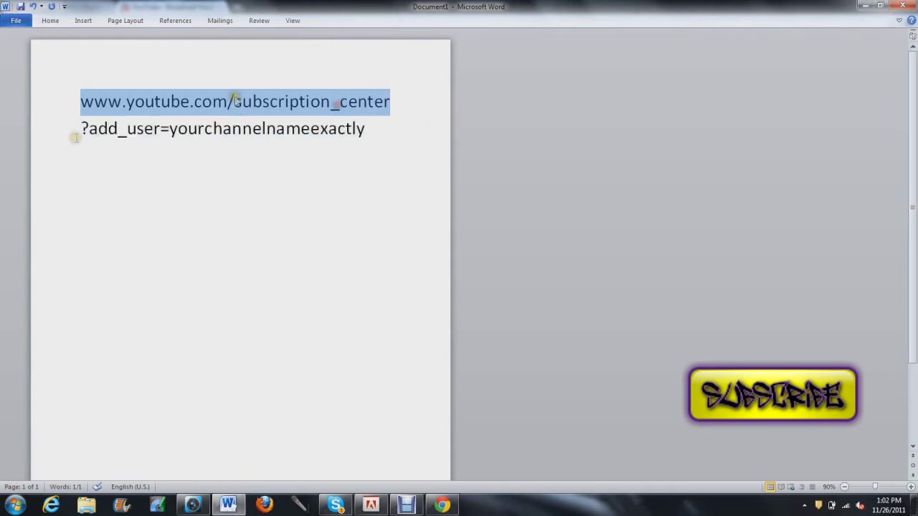
left_click_drag(81, 131, 167, 130)
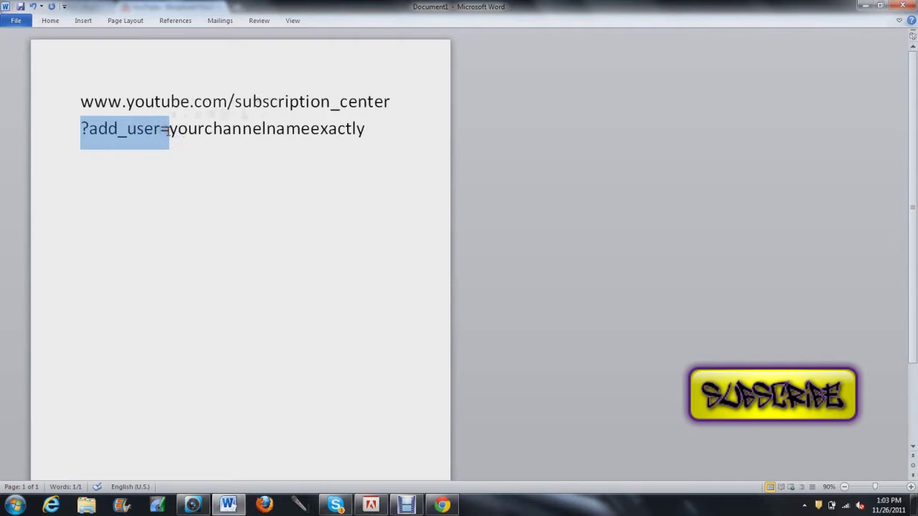
left_click(184, 194)
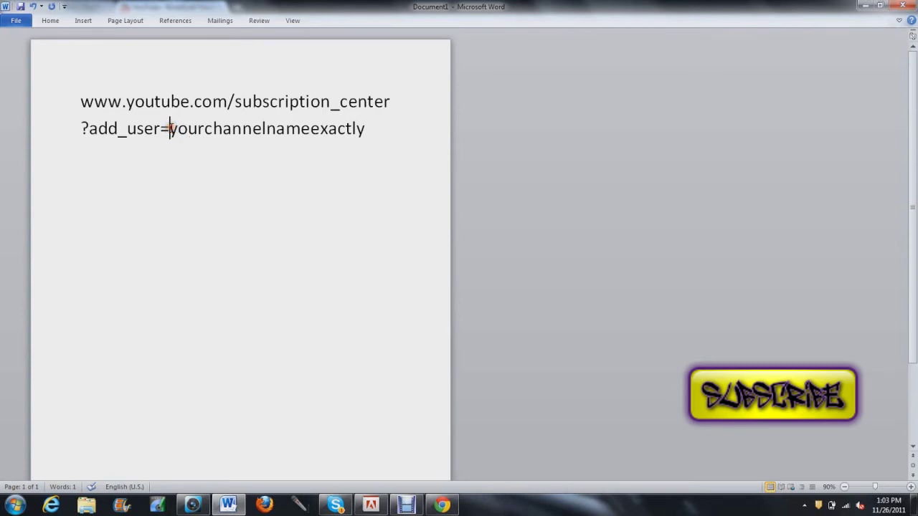
mouse_move(170, 129)
left_mouse_down()
mouse_move(88, 122)
mouse_move(79, 100)
left_mouse_up()
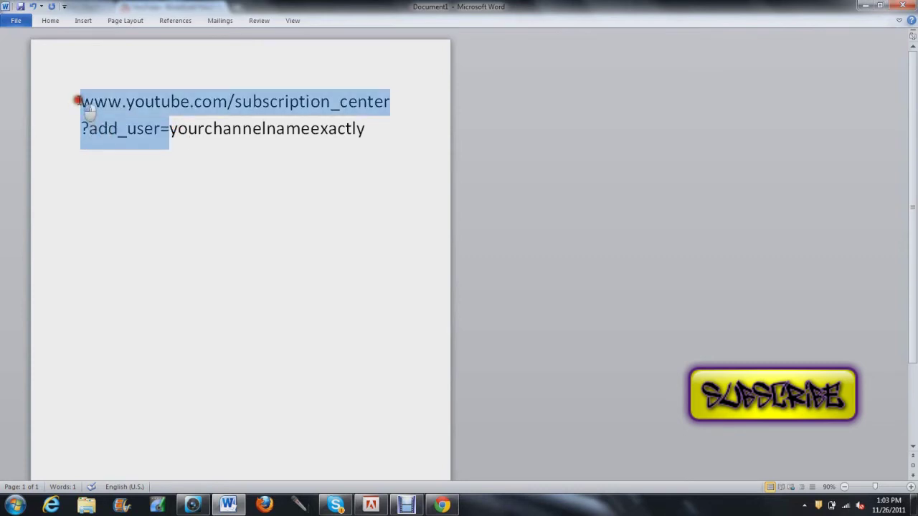
left_click(169, 129)
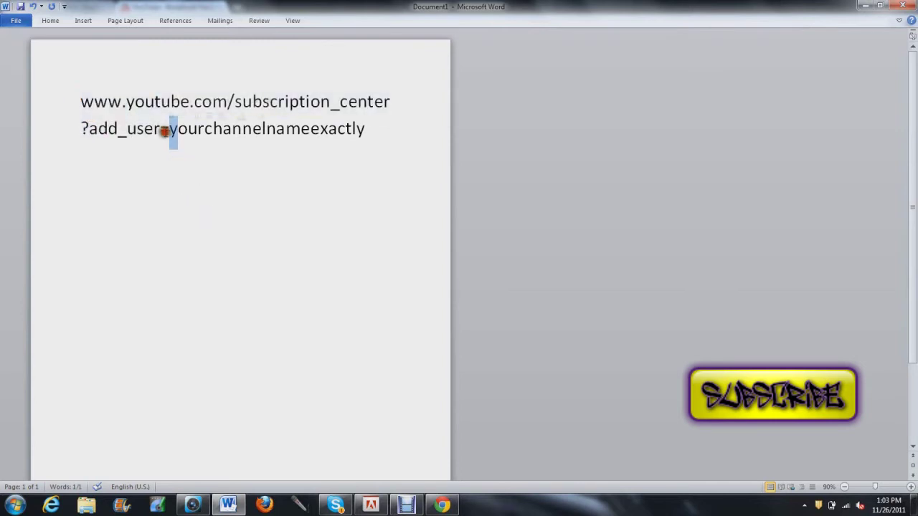
mouse_move(169, 129)
left_mouse_down()
mouse_move(318, 159)
mouse_move(366, 148)
left_mouse_up()
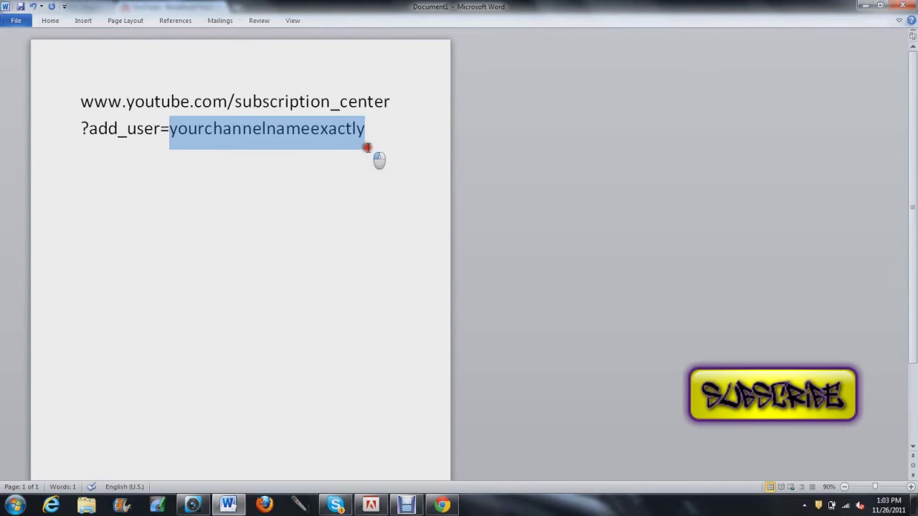
left_click_drag(367, 148, 367, 147)
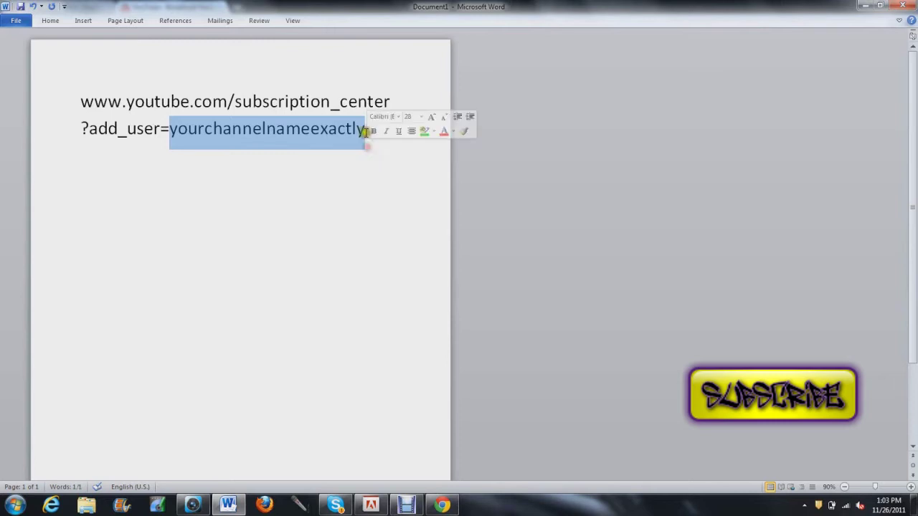
Replace the deleted placeholder with an example channel name
key("BackSpace")
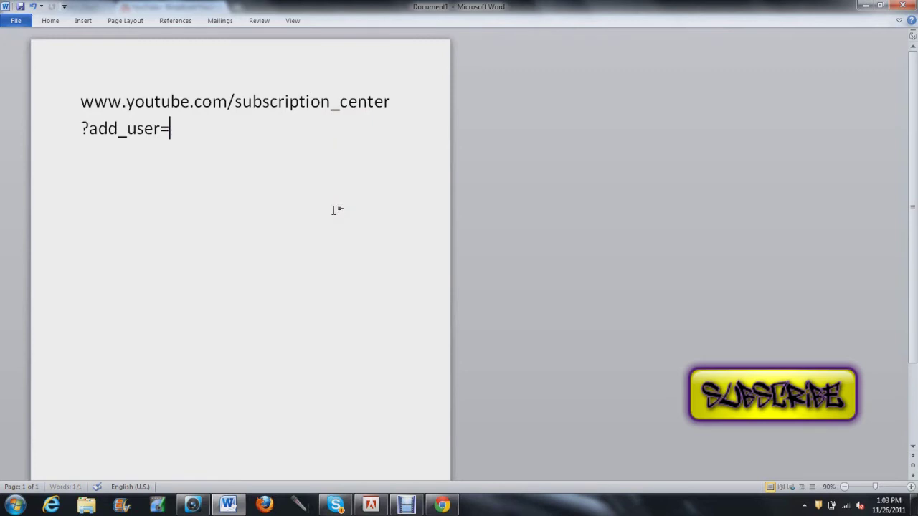
type("wh")
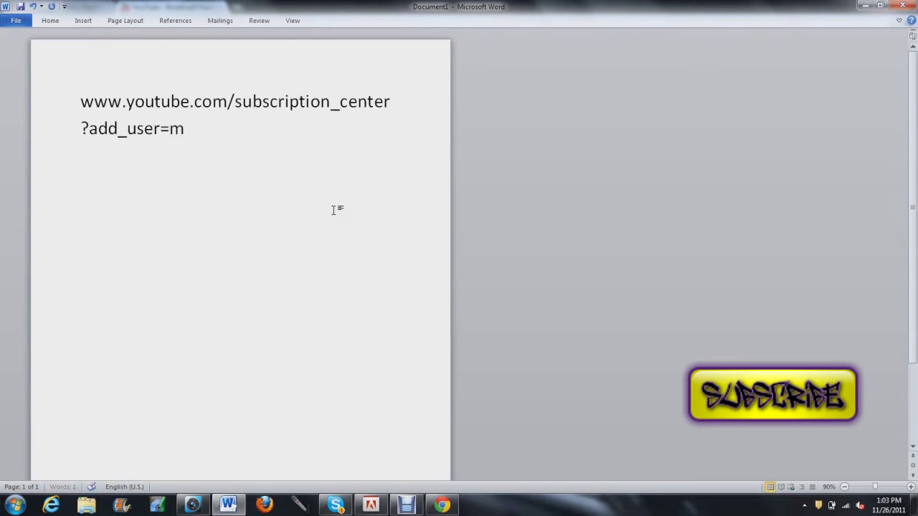
type("arley")
type(" wilson")
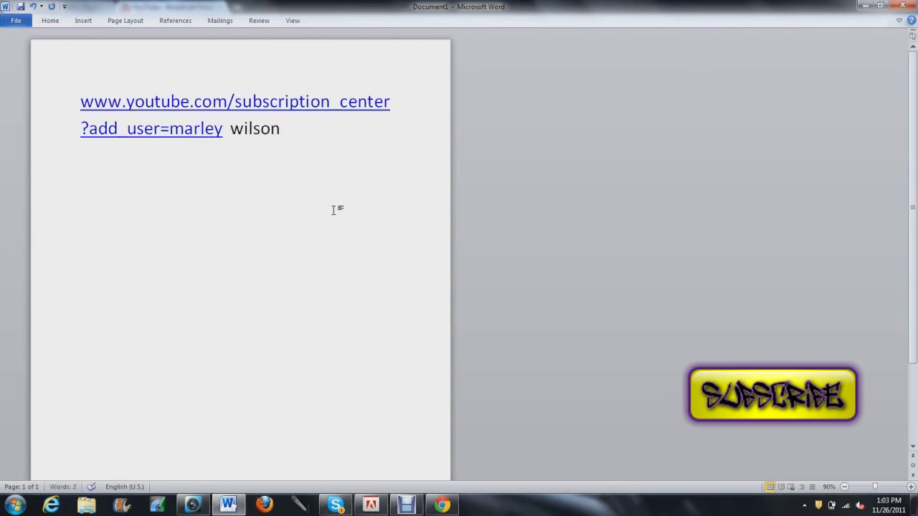
type(" bob joe alexa")
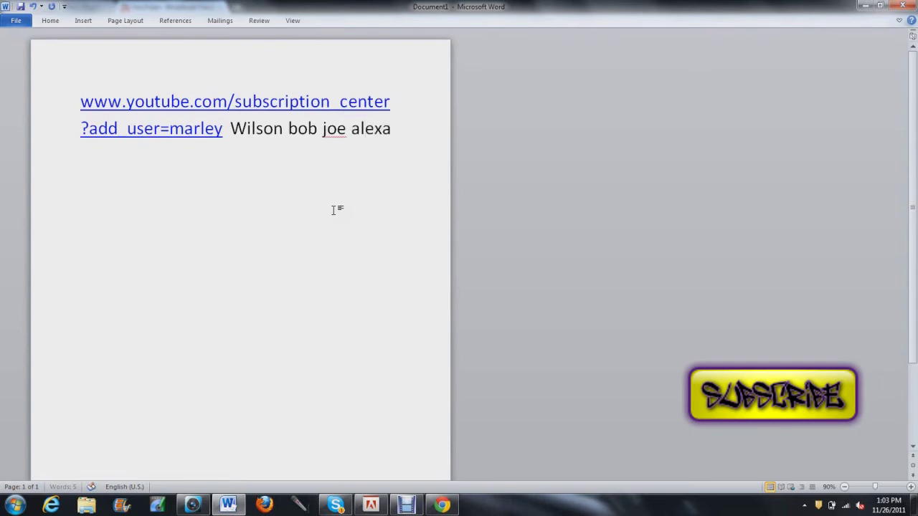
type("nder hamilton")
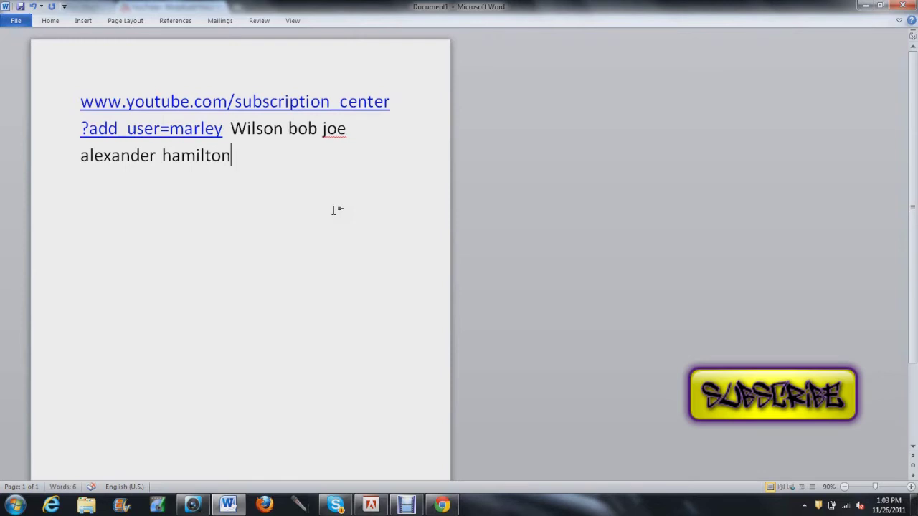
Clear all text from the Word page and return to the Chrome annotations editor
right_click(293, 105)
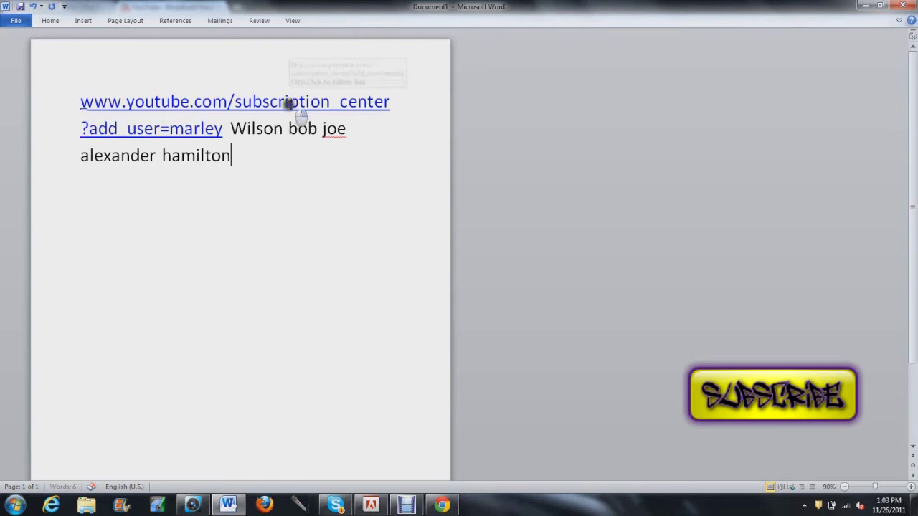
left_click(260, 220)
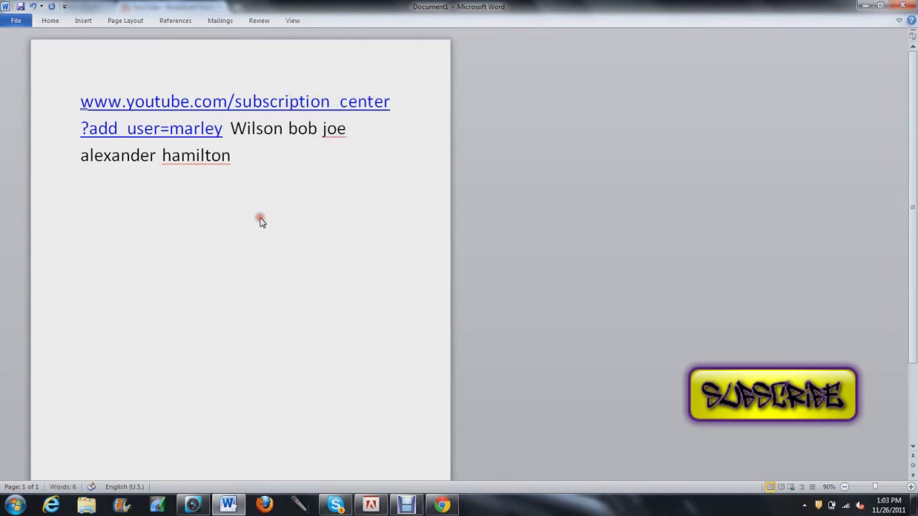
key("ctrl+a")
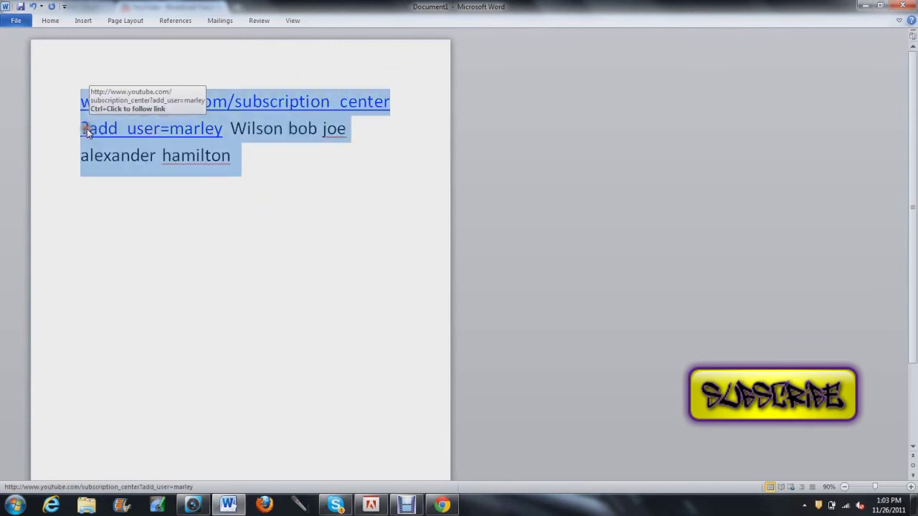
key("Delete")
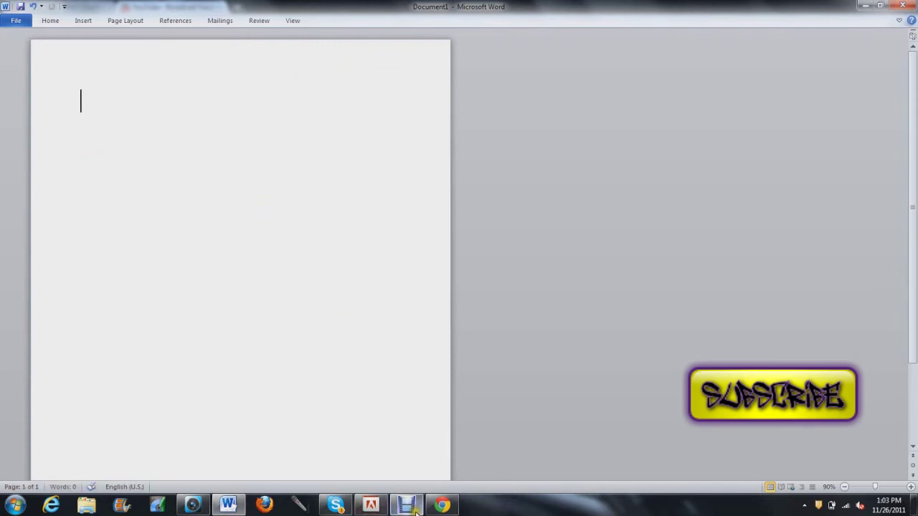
left_click(442, 506)
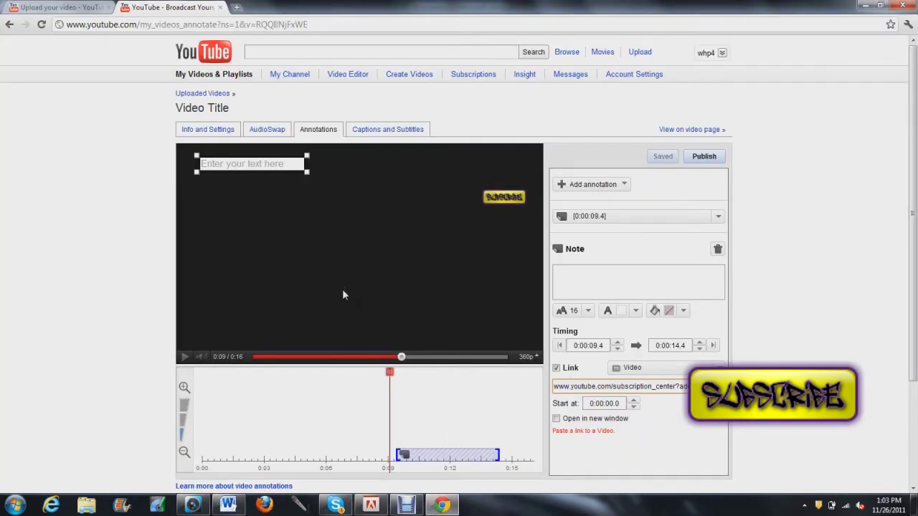
Move and resize the note so it covers the Subscribe graphic
left_click(557, 368)
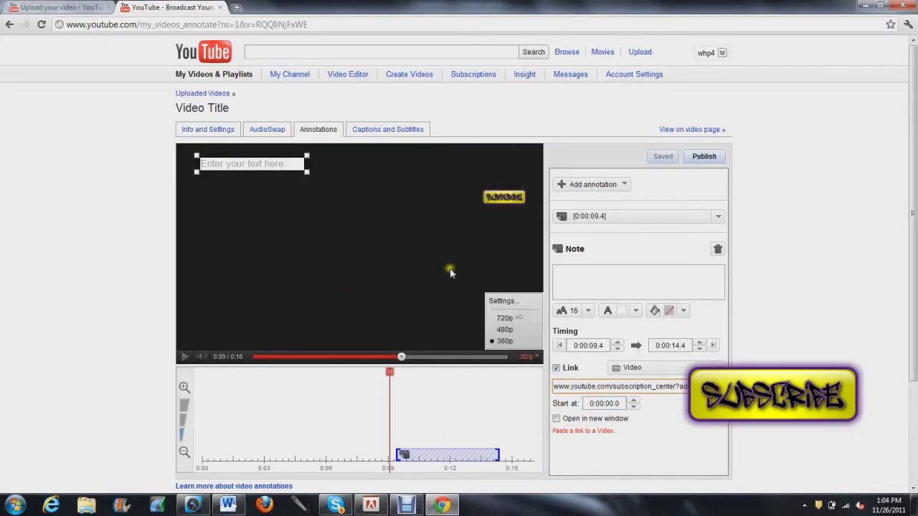
mouse_move(262, 159)
left_mouse_down()
mouse_move(446, 211)
mouse_move(497, 198)
mouse_move(484, 195)
left_mouse_up()
left_click_drag(415, 193, 482, 191)
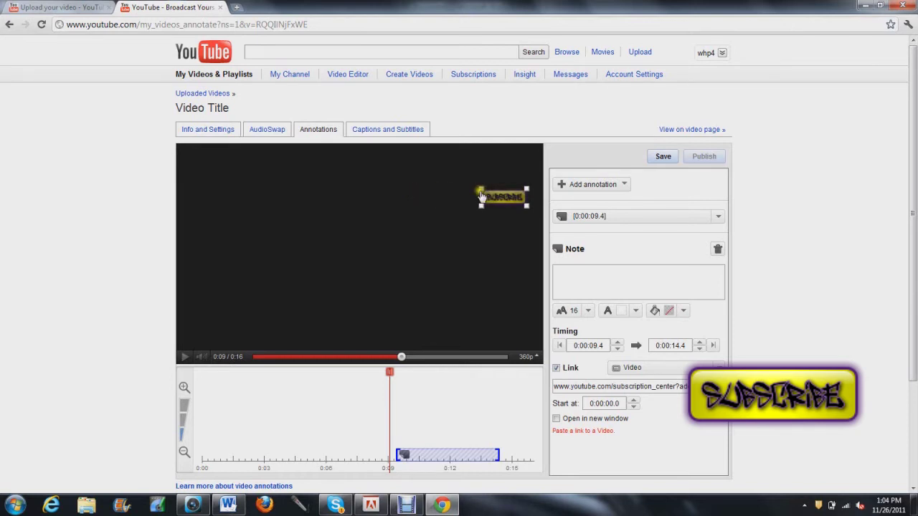
left_click(466, 238)
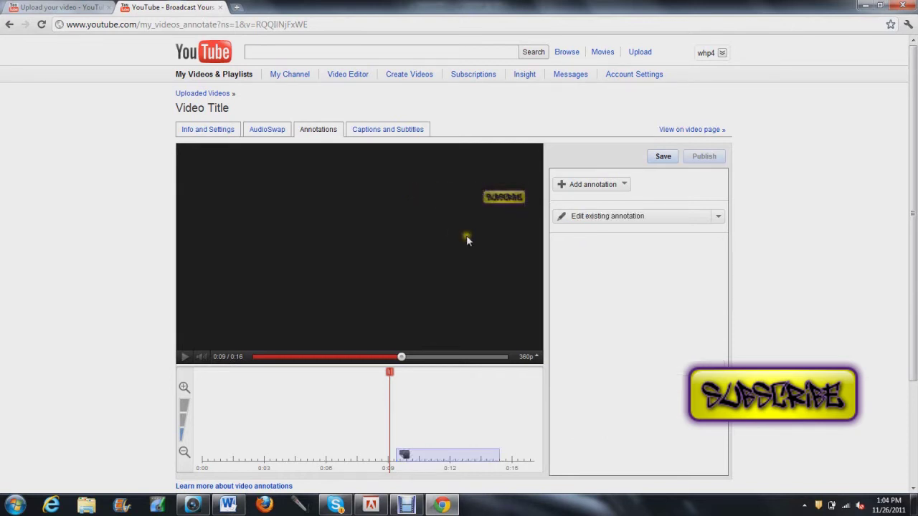
left_click(494, 195)
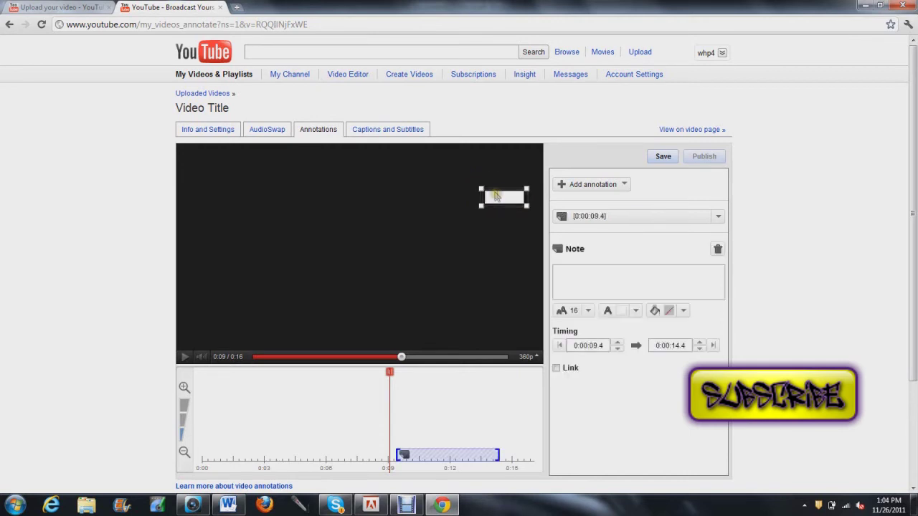
Link the note to the pasted subscription URL as a Subscribe link and save
left_click(556, 368)
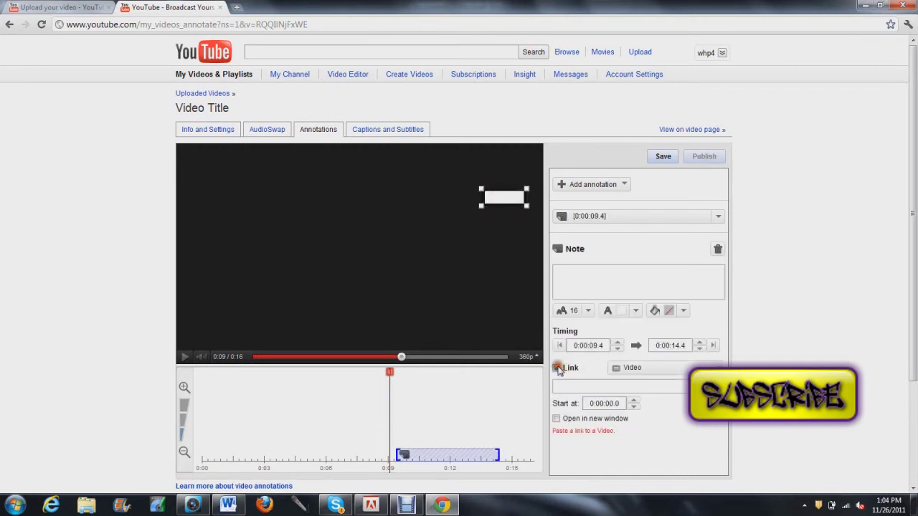
right_click(592, 387)
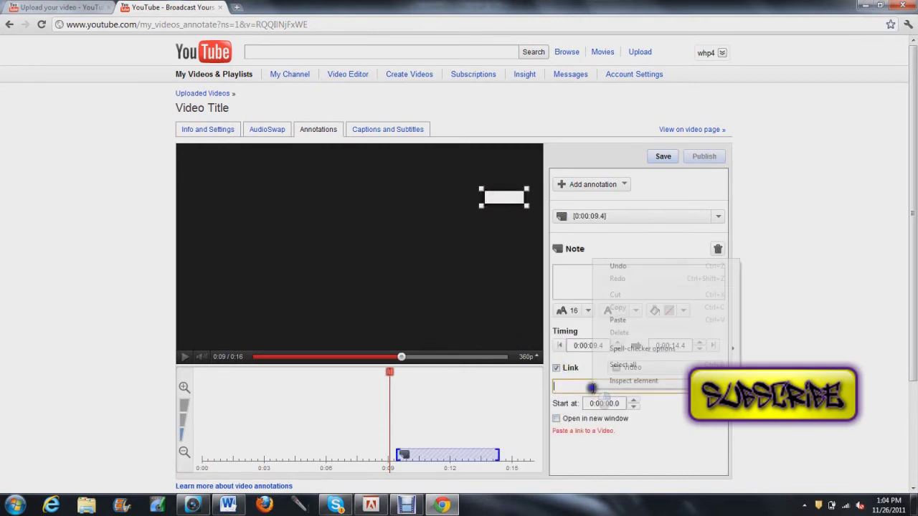
left_click(618, 321)
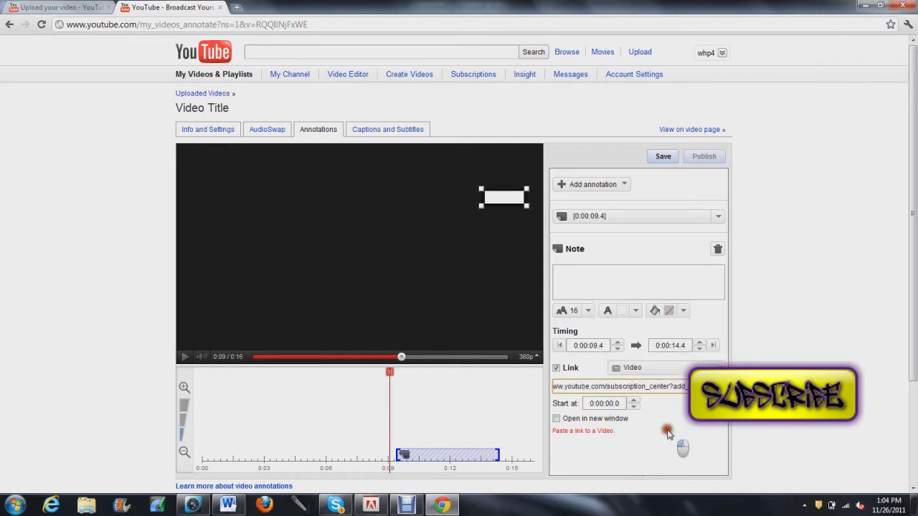
left_click(667, 433)
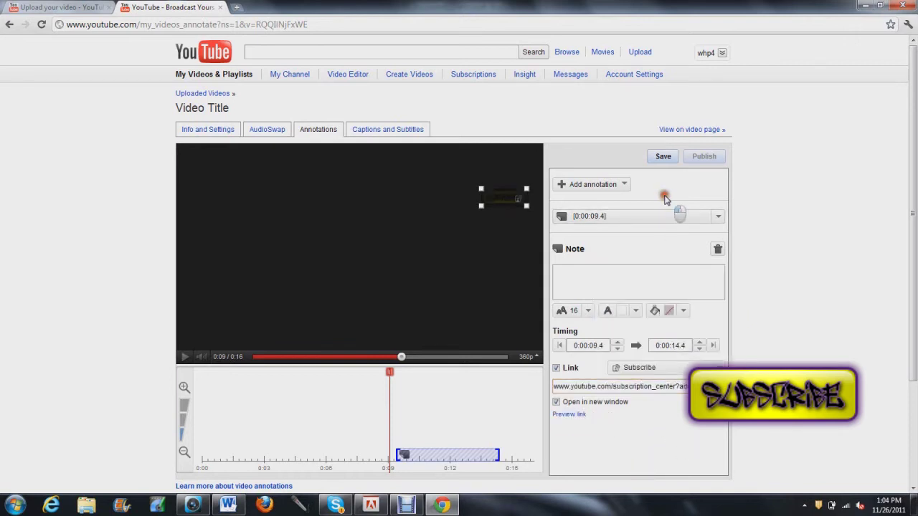
left_click(664, 162)
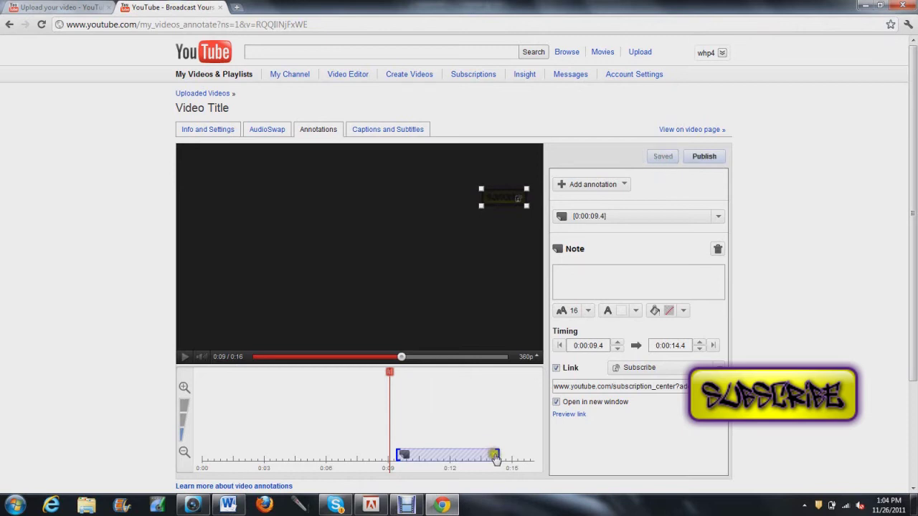
Set the note's timing to 0:09.0–0:16.1 and rewind the video to the start
left_click_drag(496, 458, 534, 456)
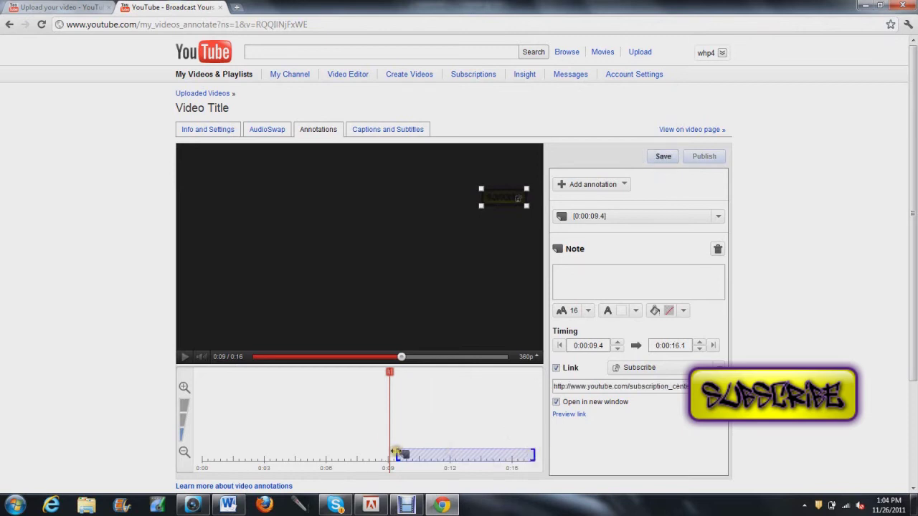
left_click_drag(399, 452, 390, 454)
left_click_drag(401, 359, 256, 357)
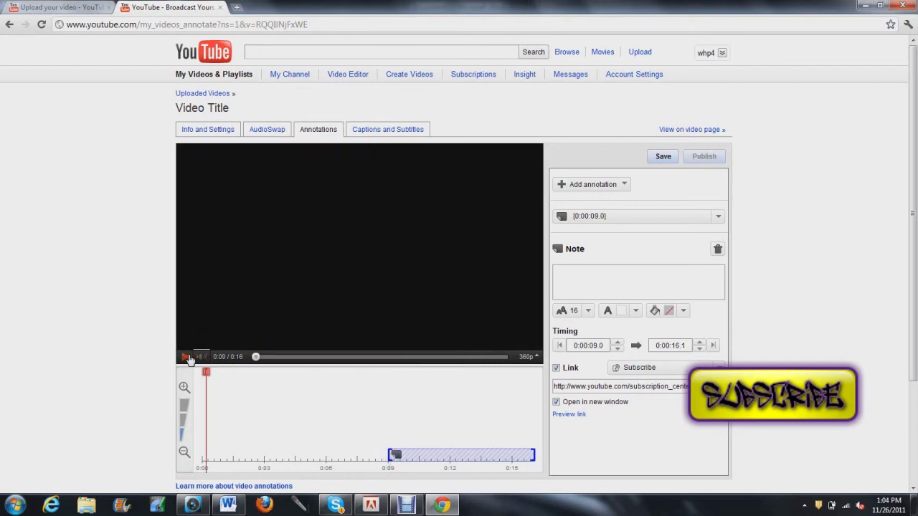
Preview the Subscribe note during playback, then save the annotation changes
left_click(185, 357)
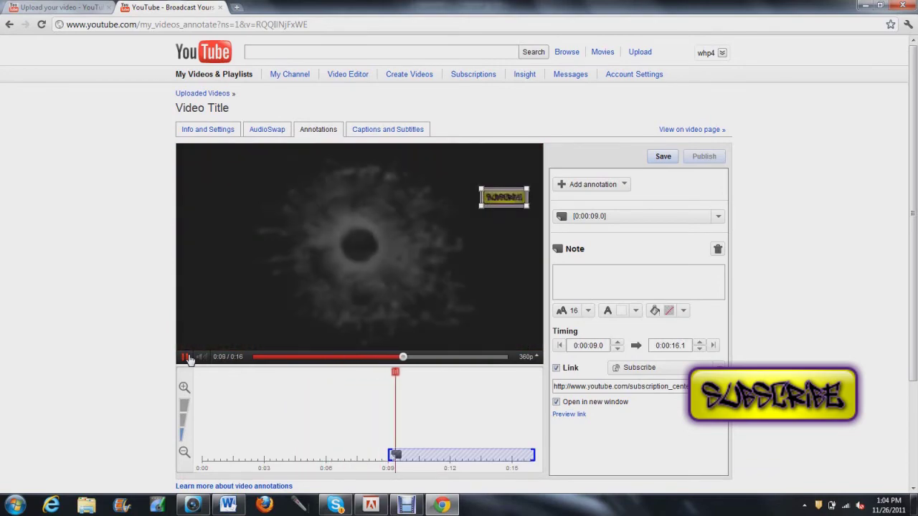
left_click(185, 358)
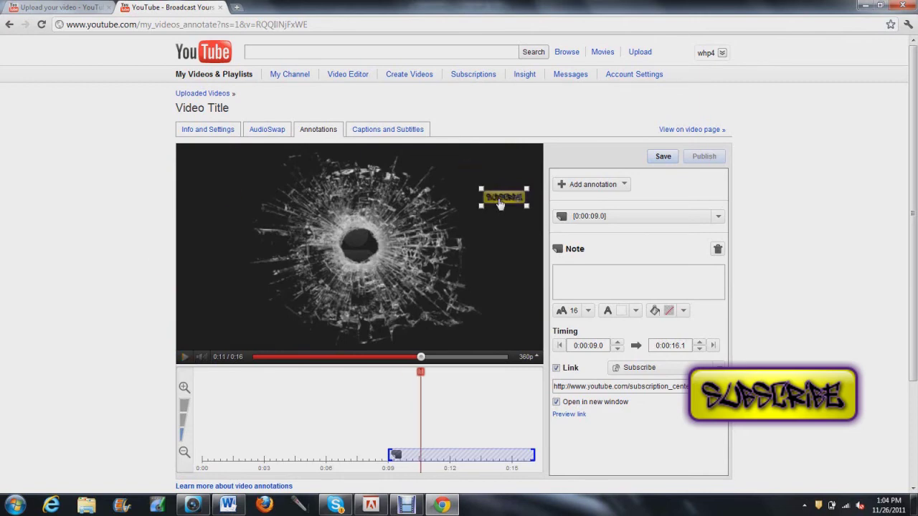
left_click(500, 203)
left_click(429, 236)
left_click(502, 199)
left_click(500, 234)
Publish the annotations and open the video's watch page
left_click(520, 199)
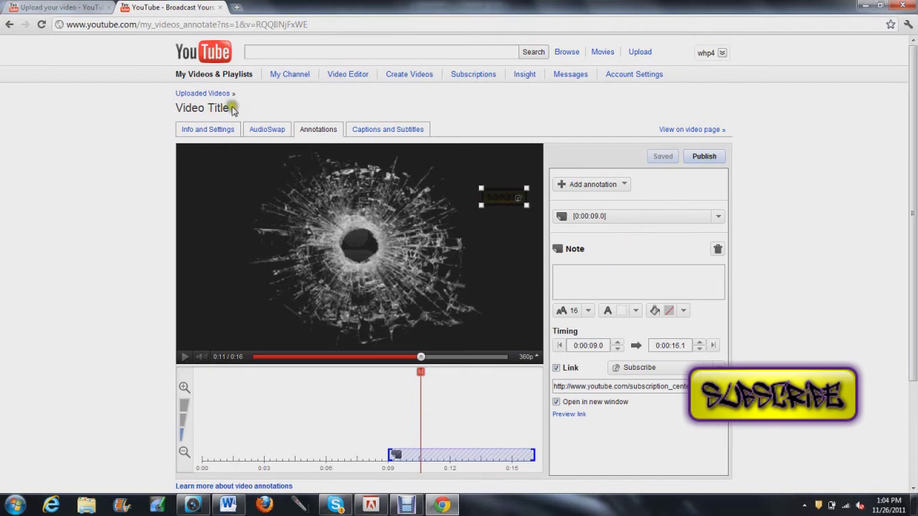
left_click(709, 156)
left_click(271, 164)
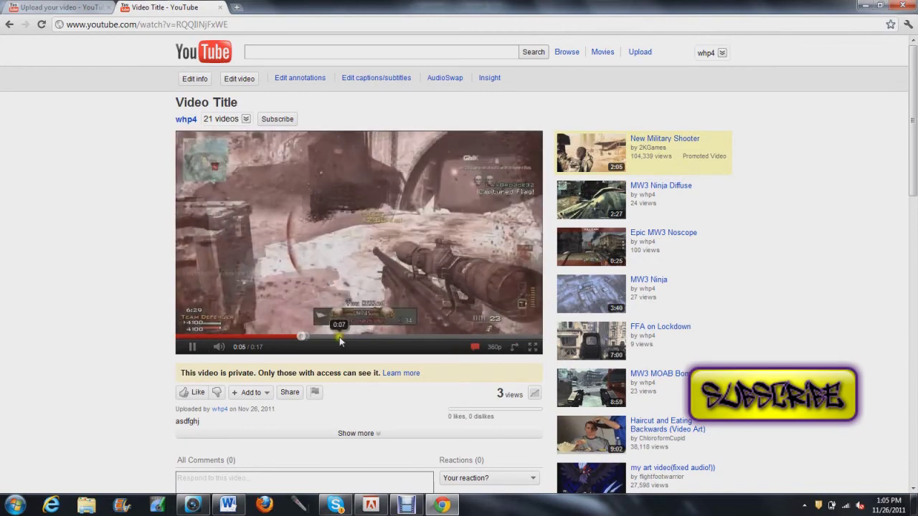
Test the SUBSCRIBE annotation's confirmation page, then replay the video from the start, pausing at 0:14
left_click(342, 335)
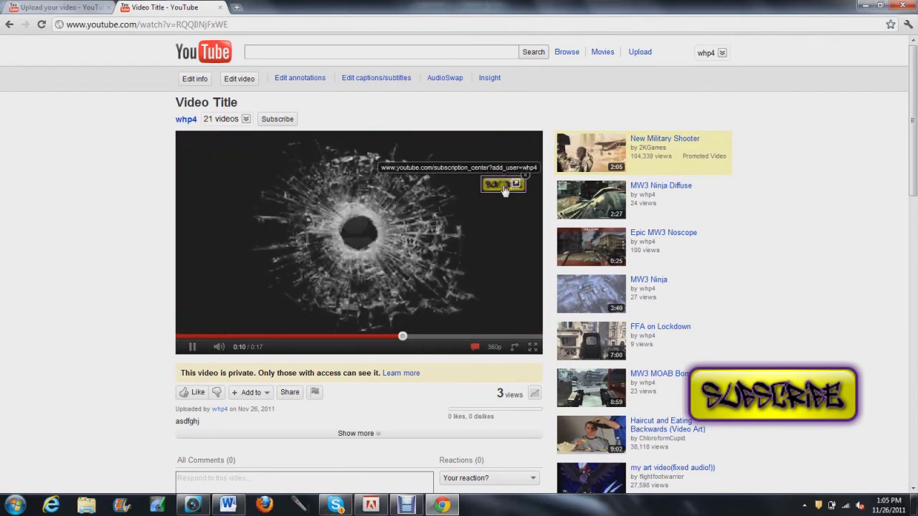
left_click(504, 186)
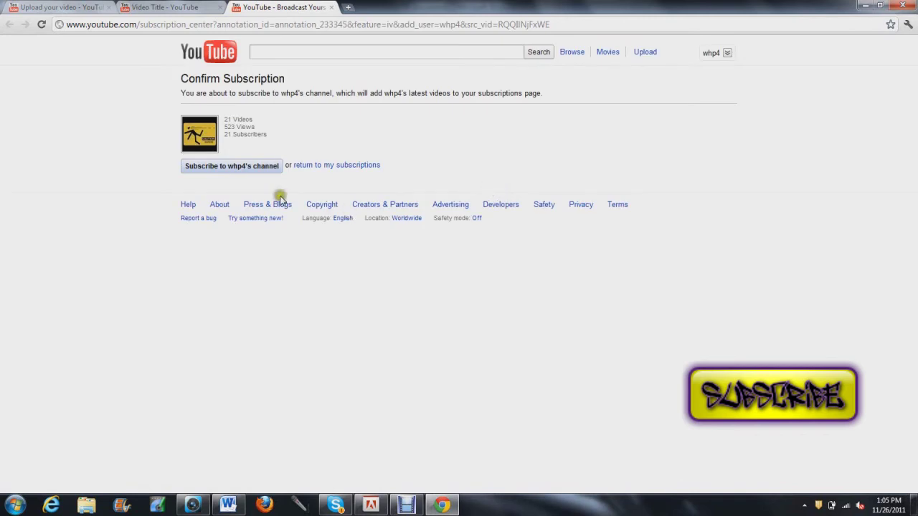
left_click(332, 7)
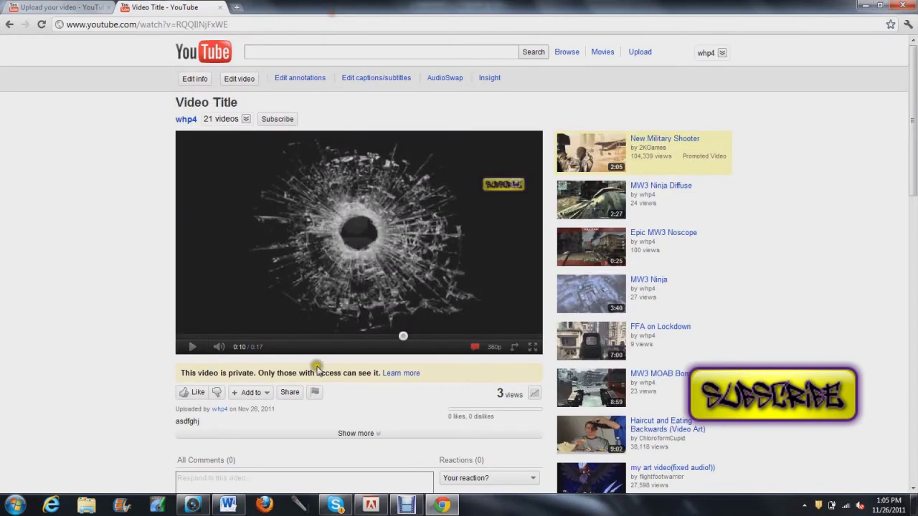
left_click(190, 337)
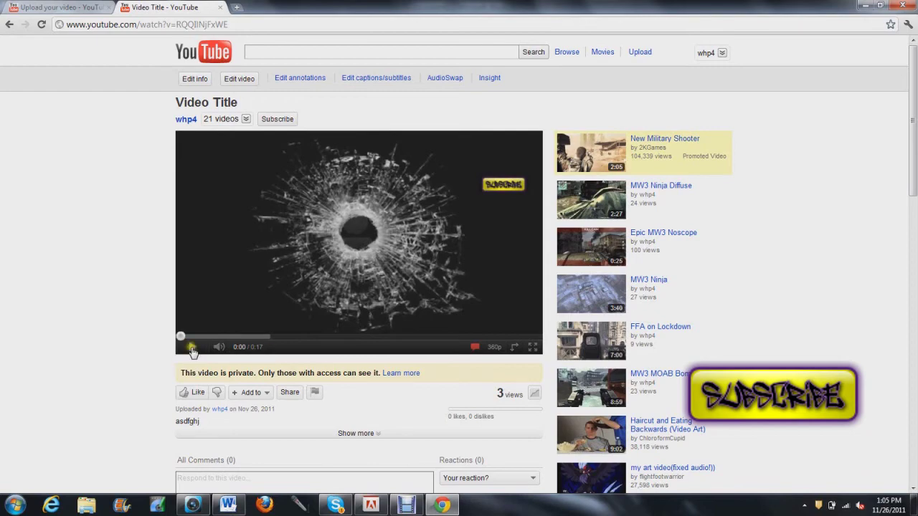
left_click(192, 348)
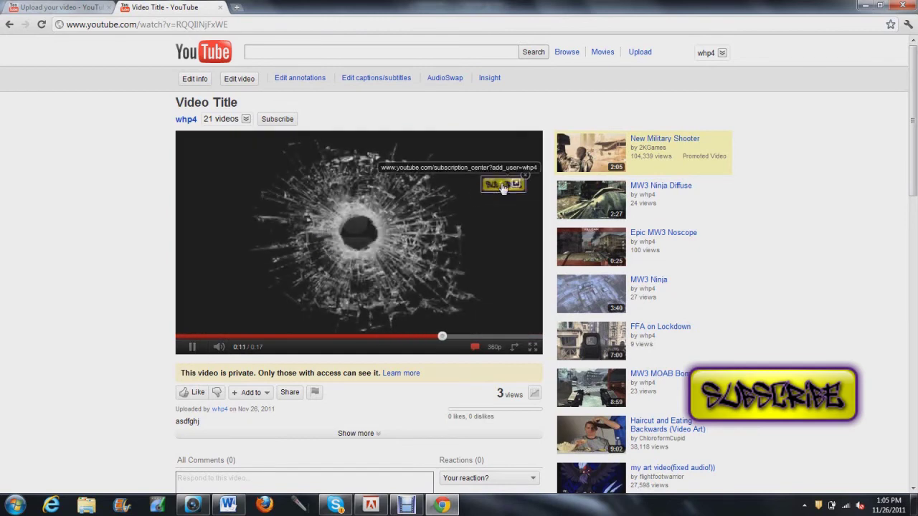
left_click(363, 265)
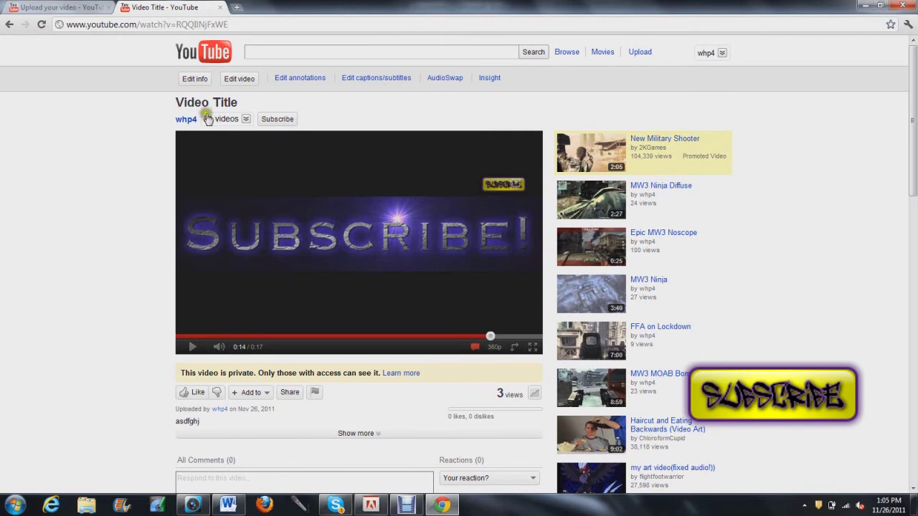
left_click(241, 9)
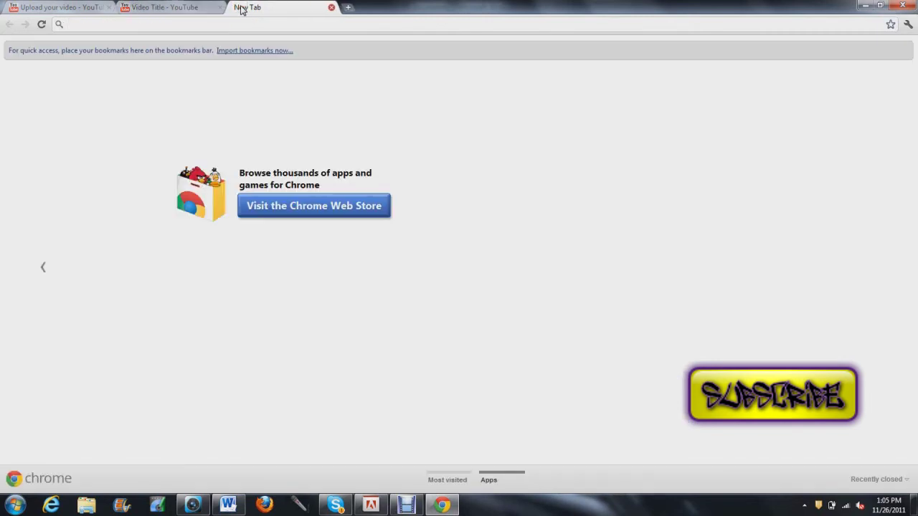
type("cooltext.com")
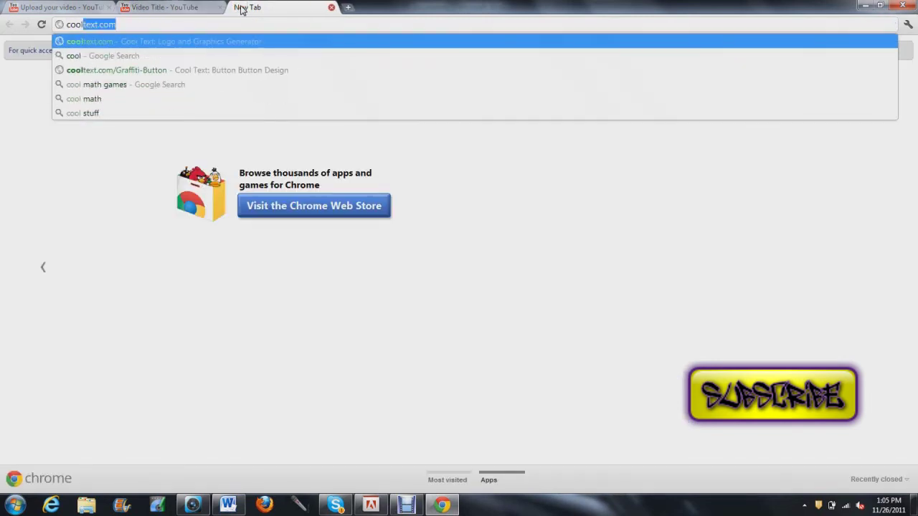
key("Return")
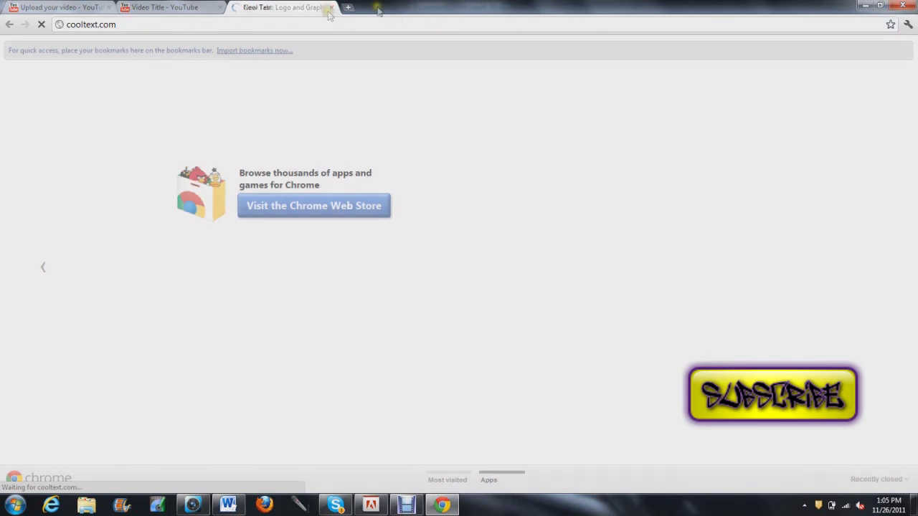
left_click(332, 8)
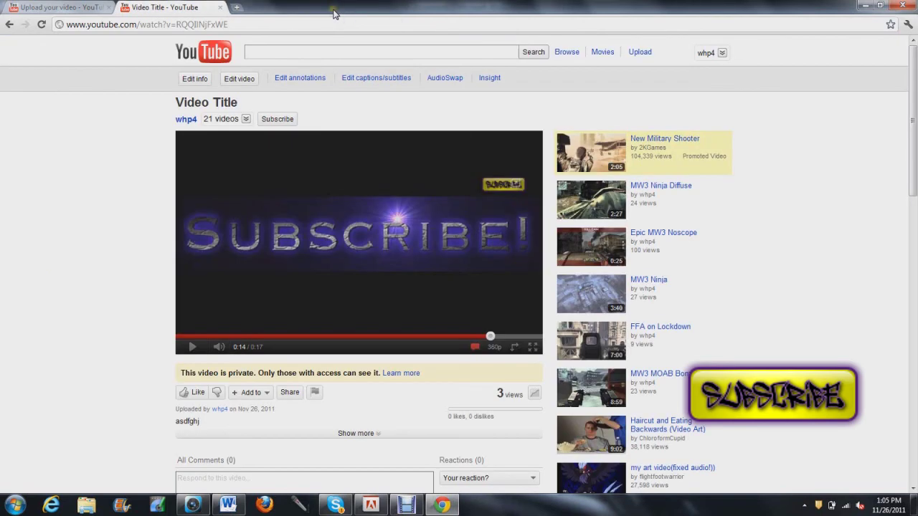
left_click(192, 505)
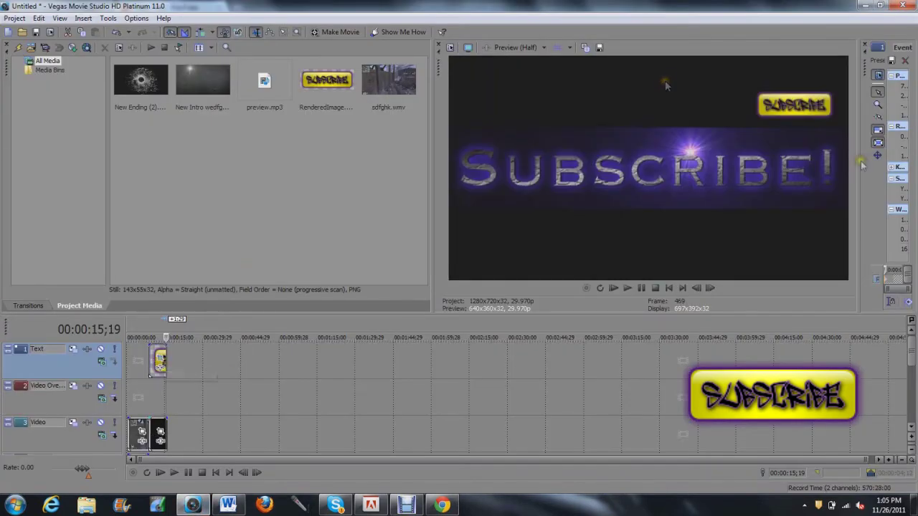
left_click(160, 365)
mouse_move(793, 169)
left_mouse_down()
mouse_move(680, 208)
mouse_move(517, 208)
left_mouse_up()
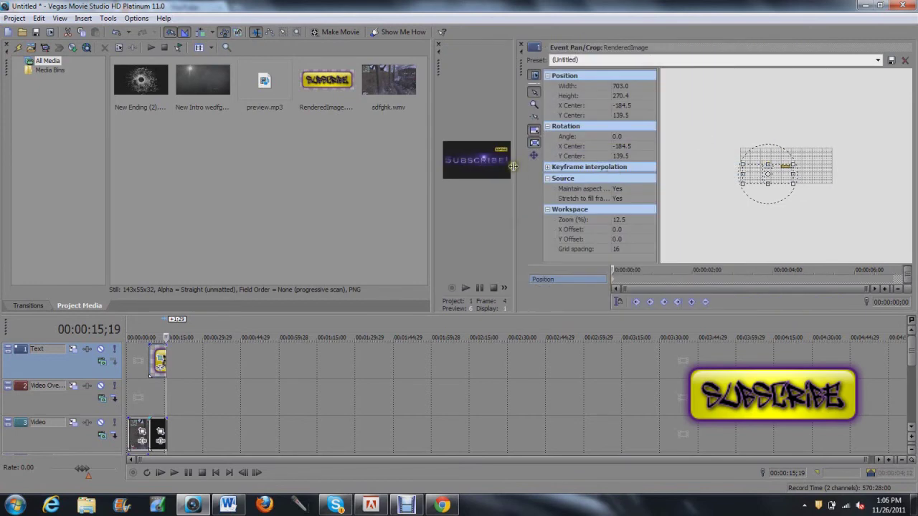
left_click_drag(514, 167, 875, 167)
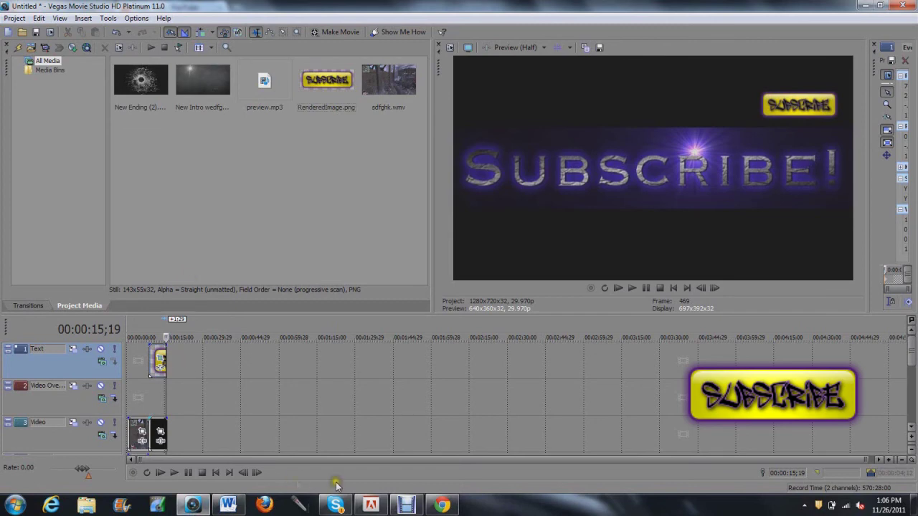
left_click(442, 505)
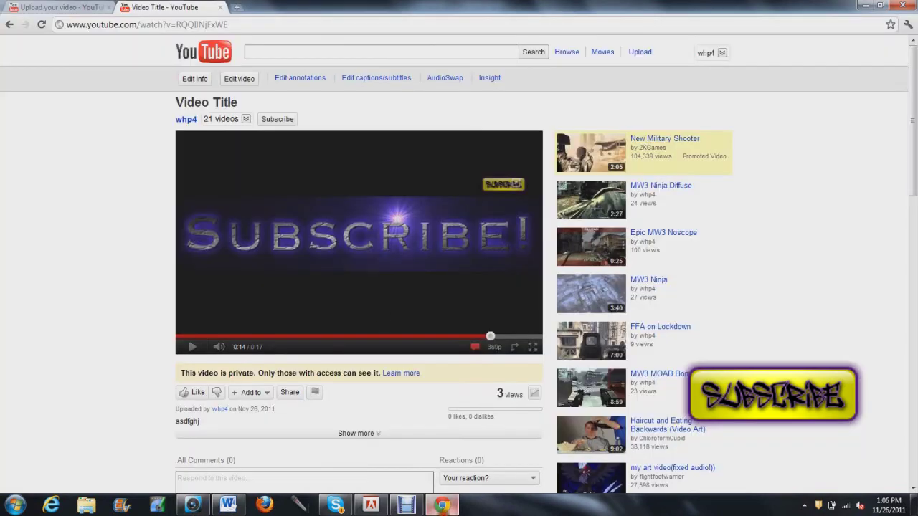
Return to the video's watch page and open its annotations editor
left_click(84, 8)
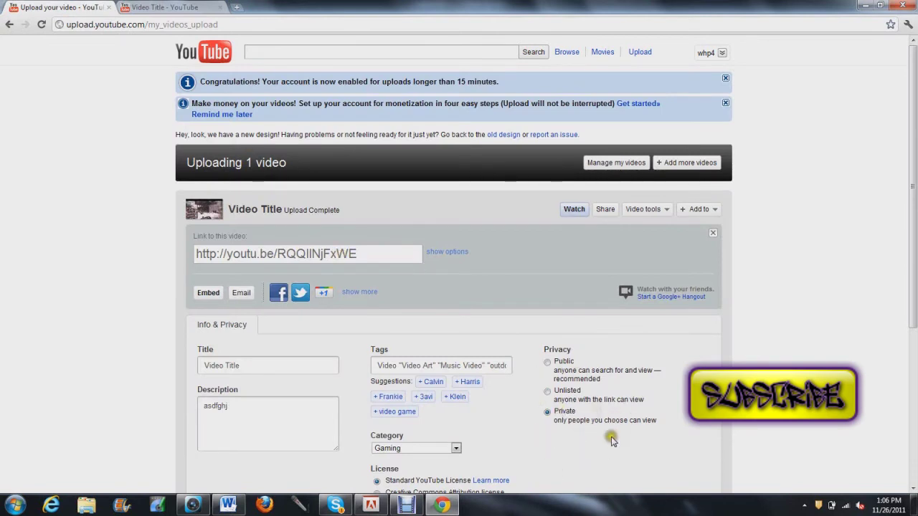
left_click(155, 8)
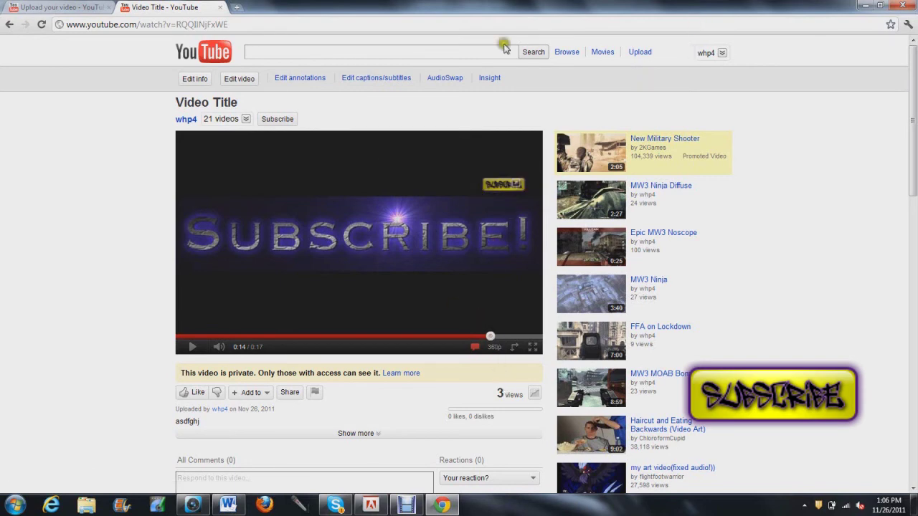
left_click(294, 78)
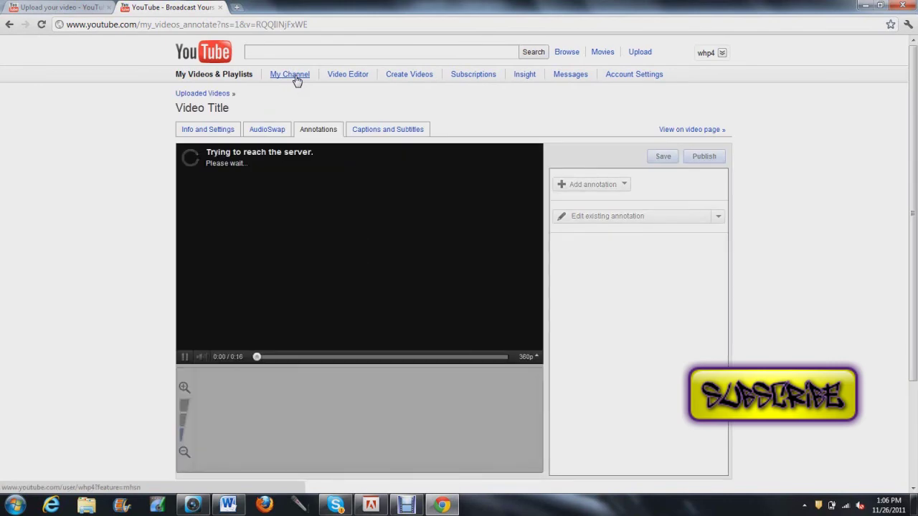
scroll(298, 81, "down", 1)
scroll(297, 82, "up", 1)
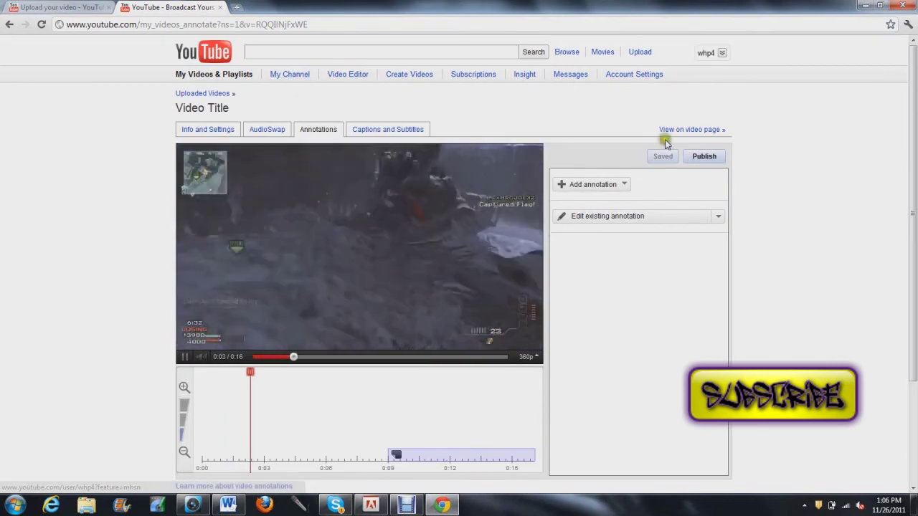
left_click(593, 190)
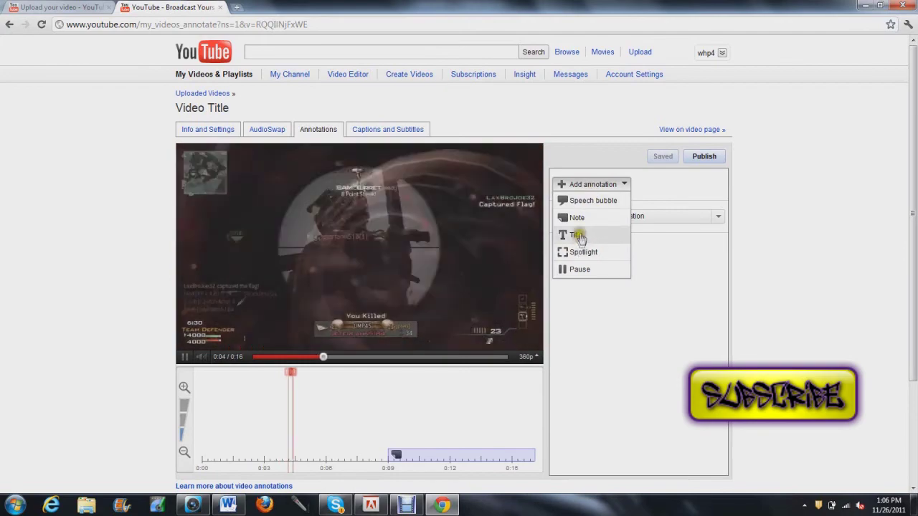
left_click(592, 316)
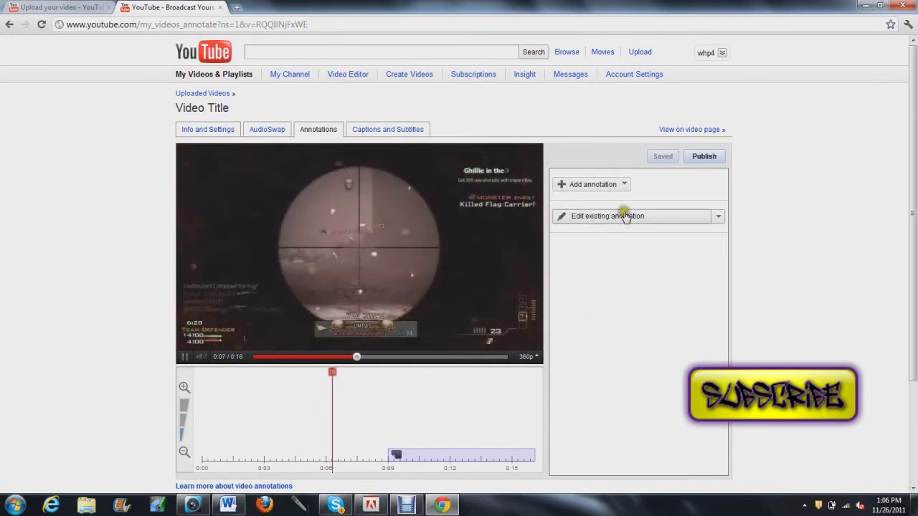
Check the [0:00:09.0] note's link URL, publish, and bring Debut Professional forward
left_click(626, 218)
left_click(579, 231)
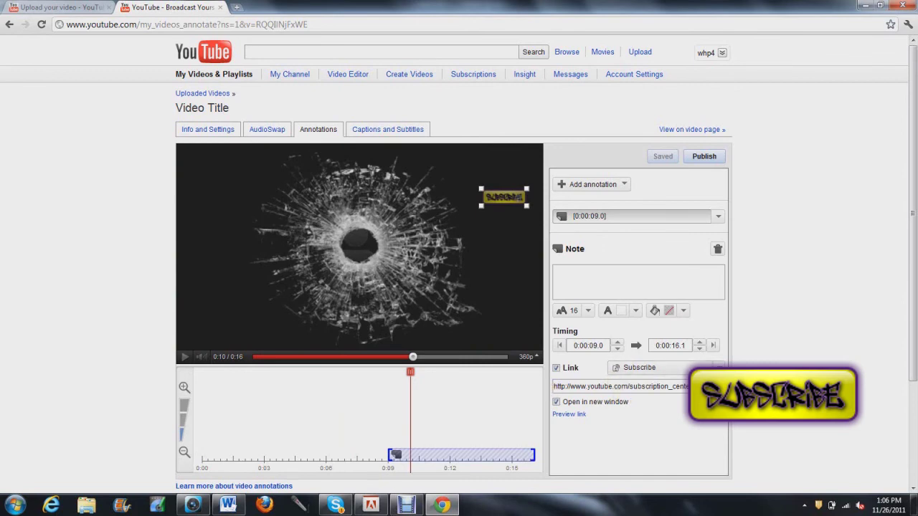
triple_click(558, 386)
left_click_drag(687, 386, 699, 385)
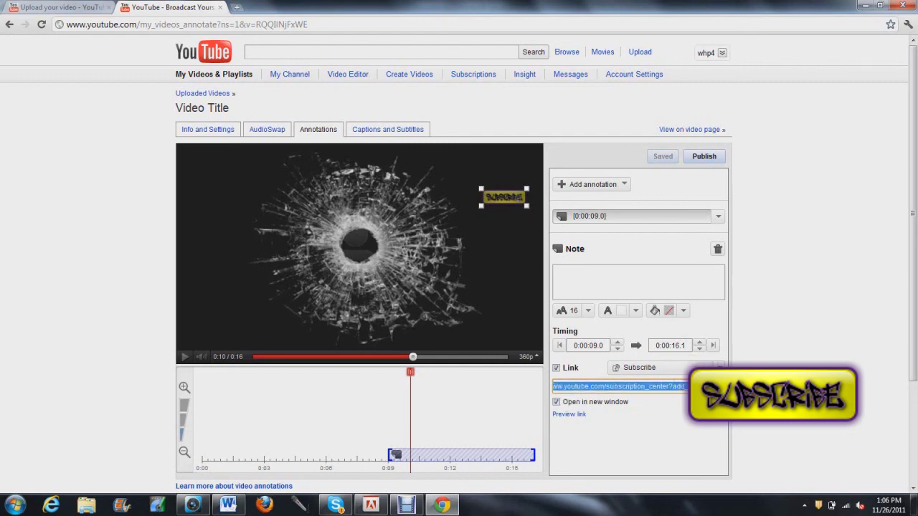
left_click(704, 427)
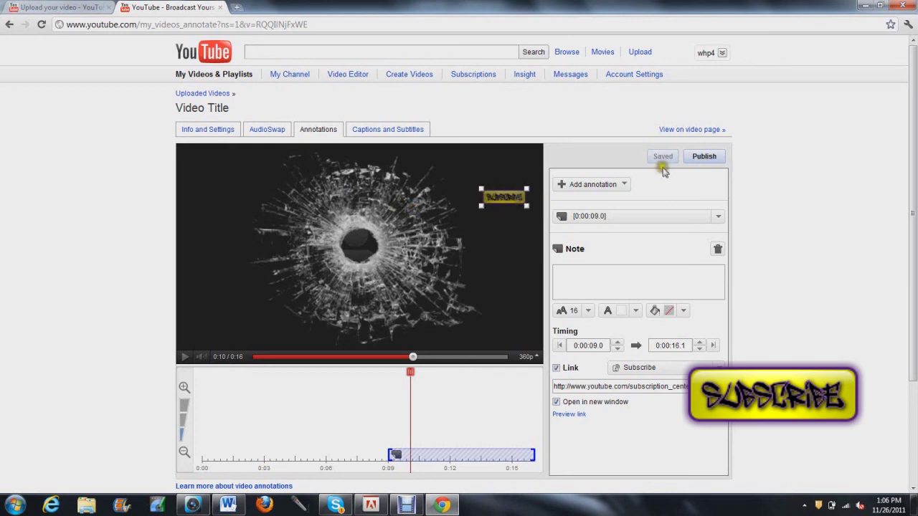
left_click(713, 164)
left_click(401, 507)
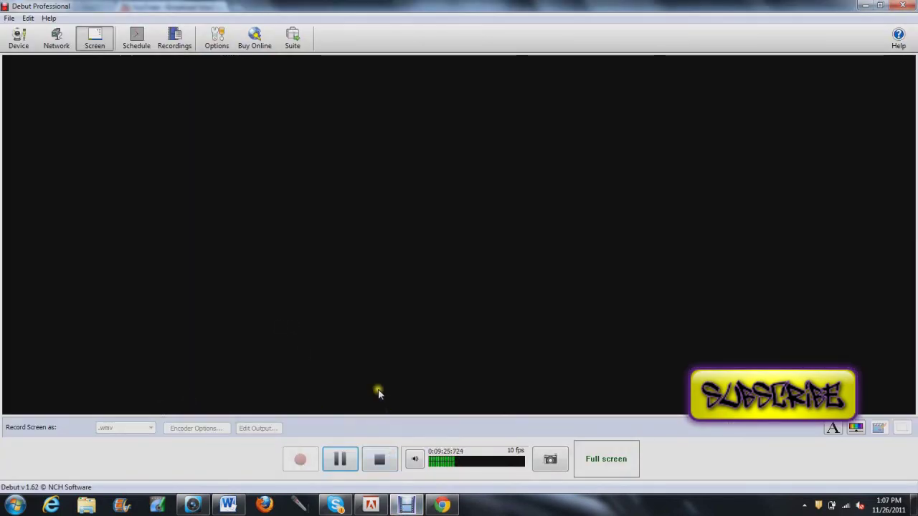